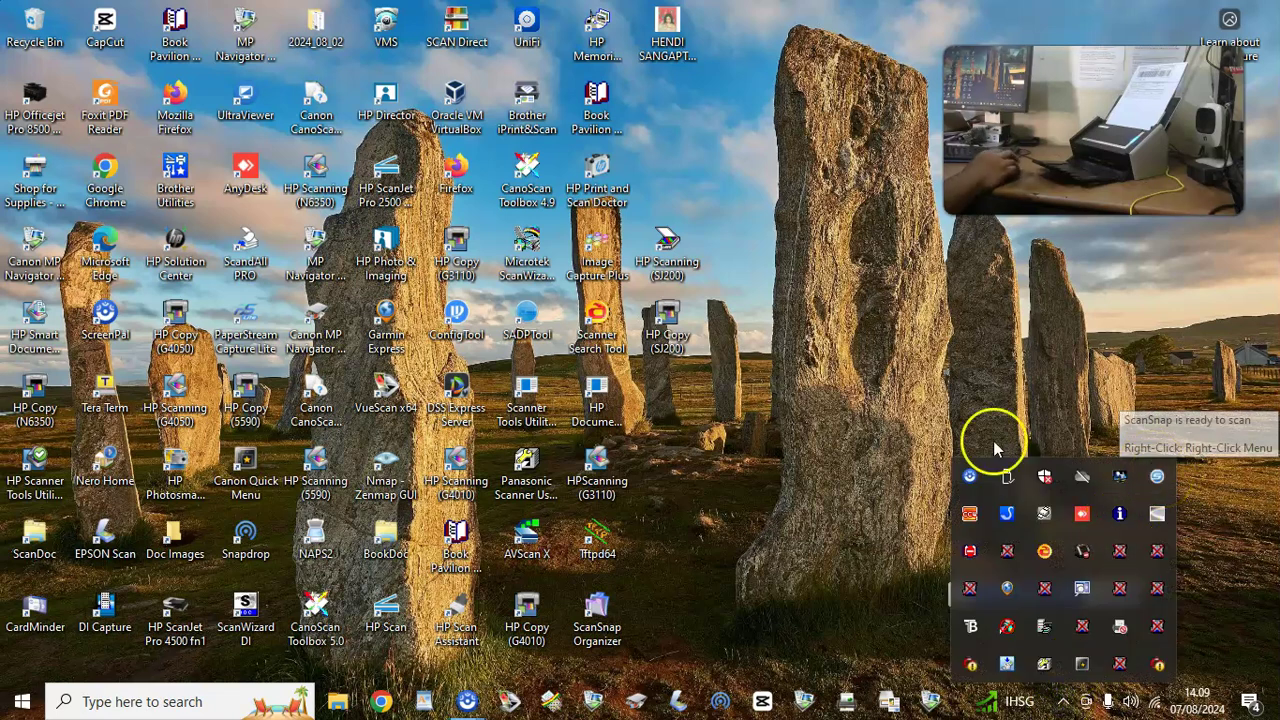
Open the ScanSnap scan button settings and show the Customize options.
click(1007, 513)
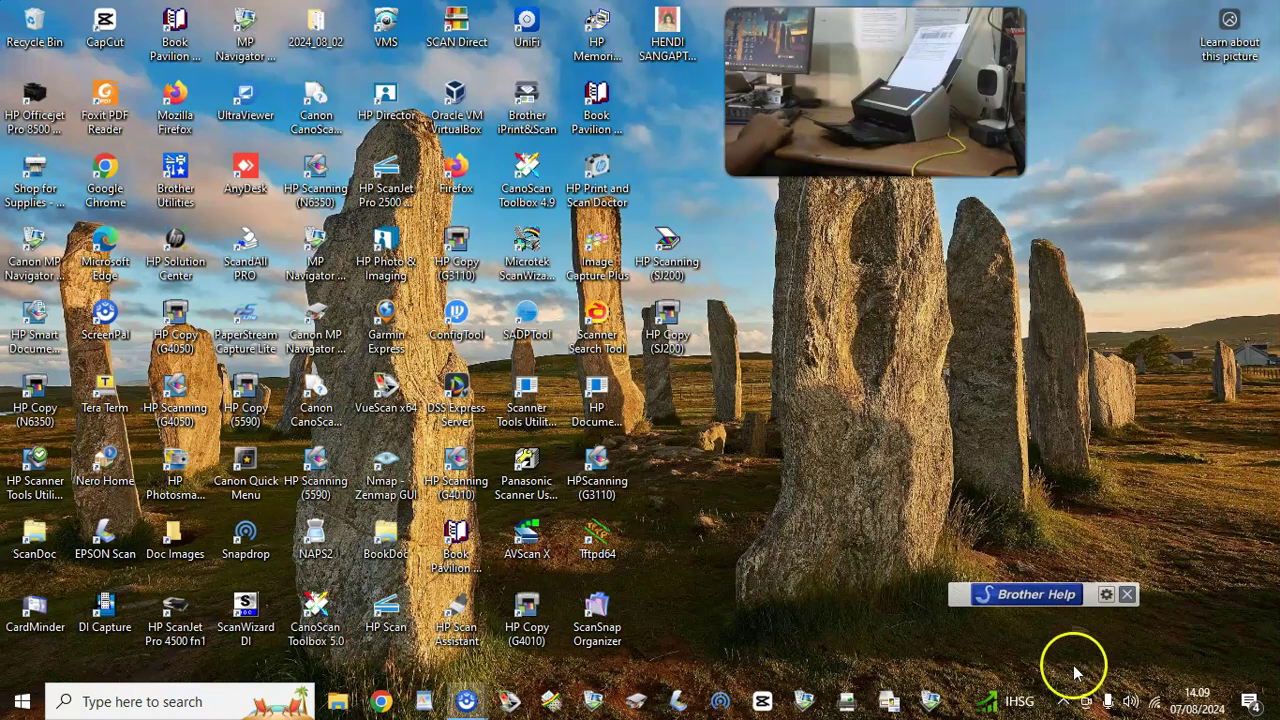
click(1062, 701)
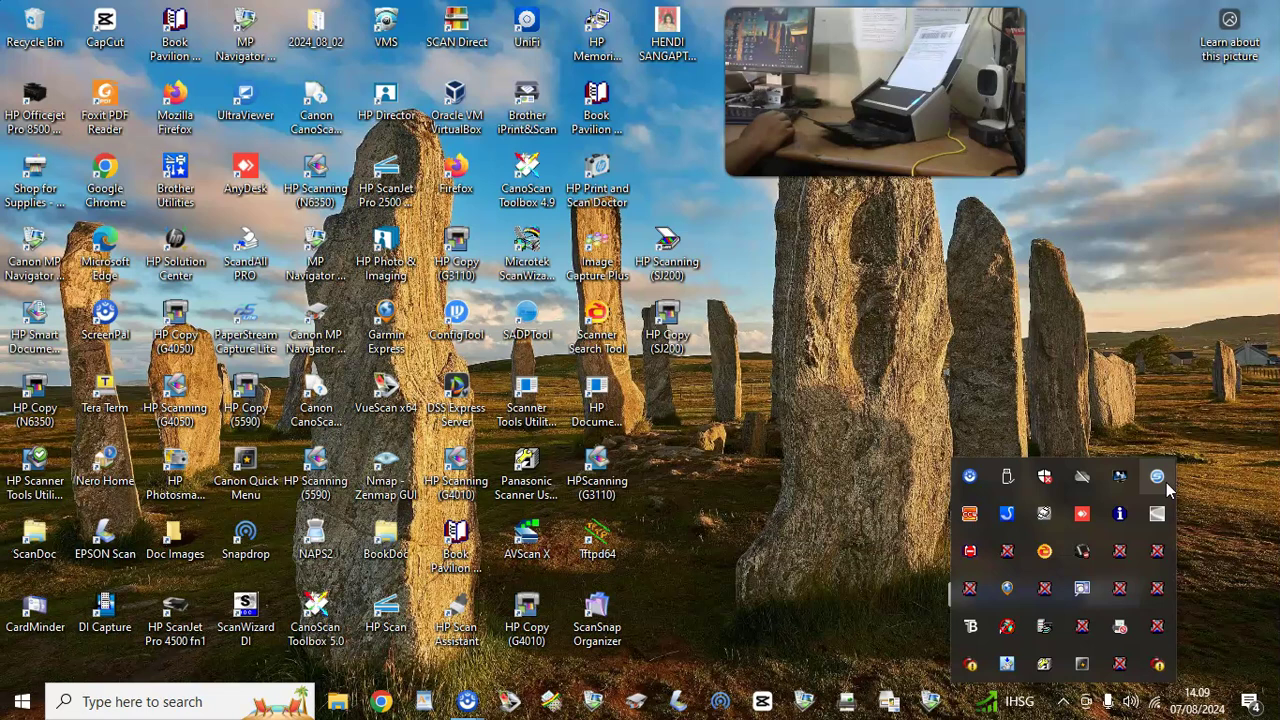
click(1157, 479)
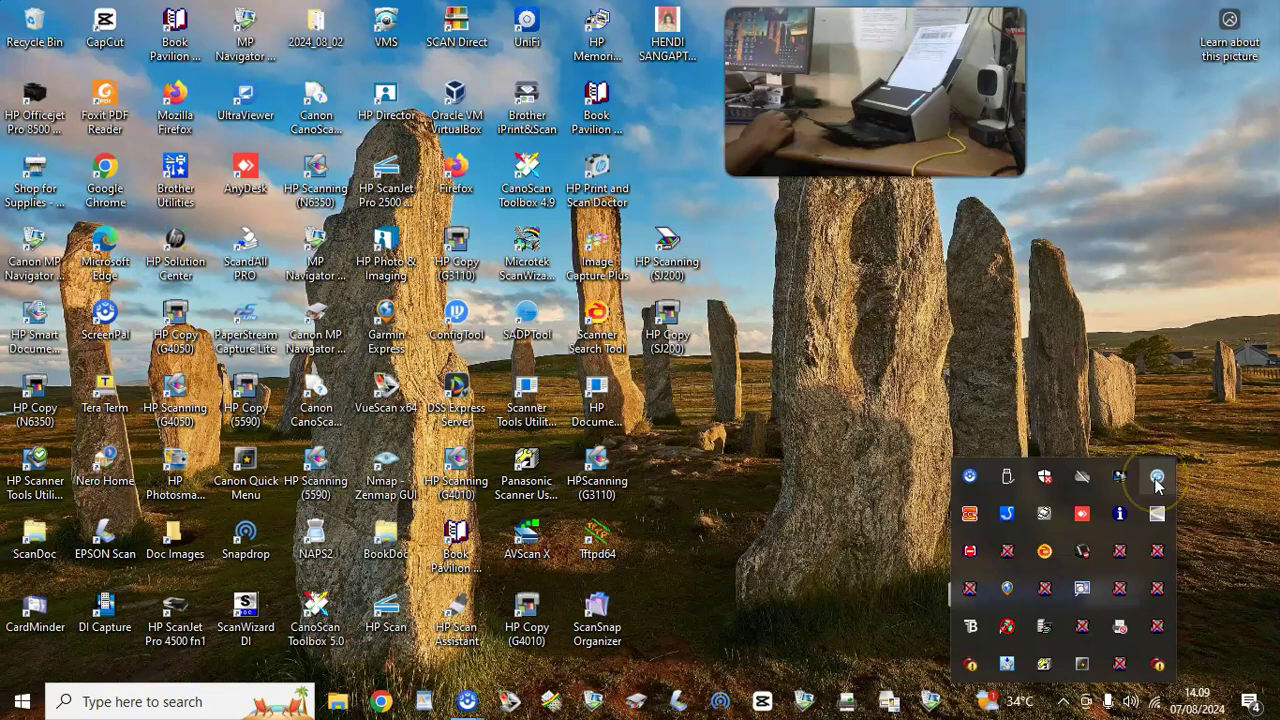
right_click(1157, 479)
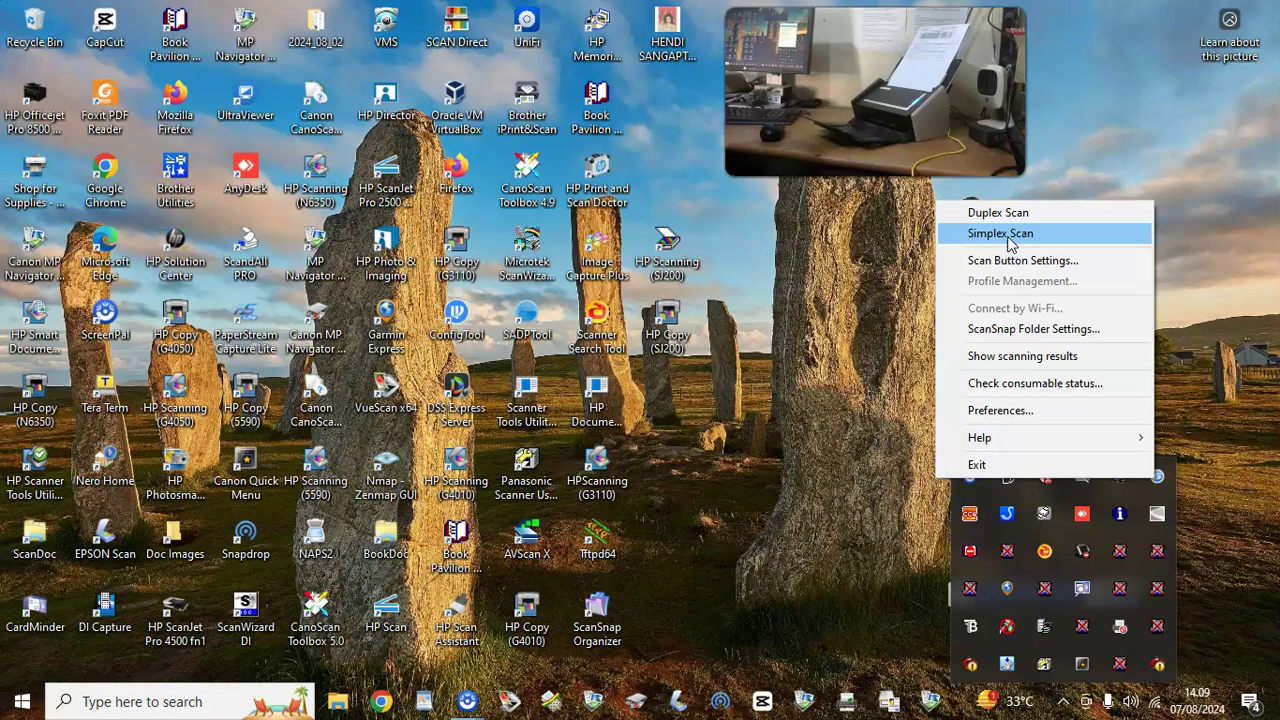
click(1040, 221)
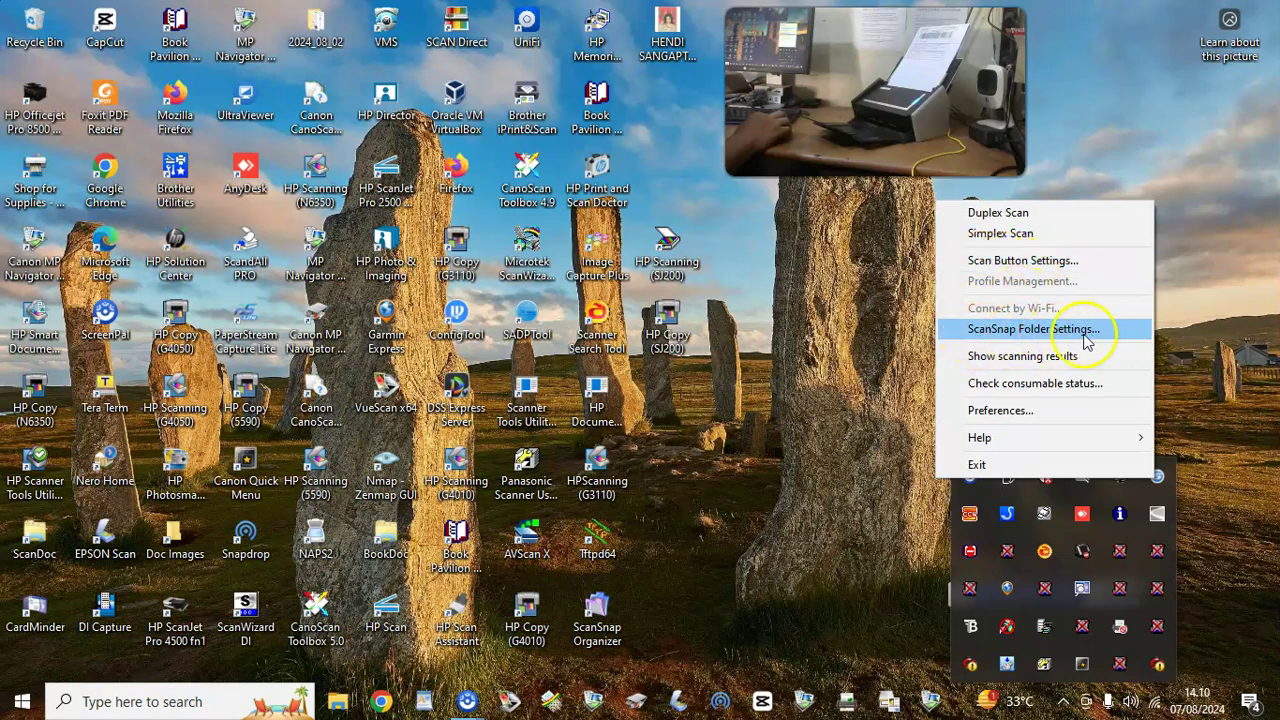
click(1002, 262)
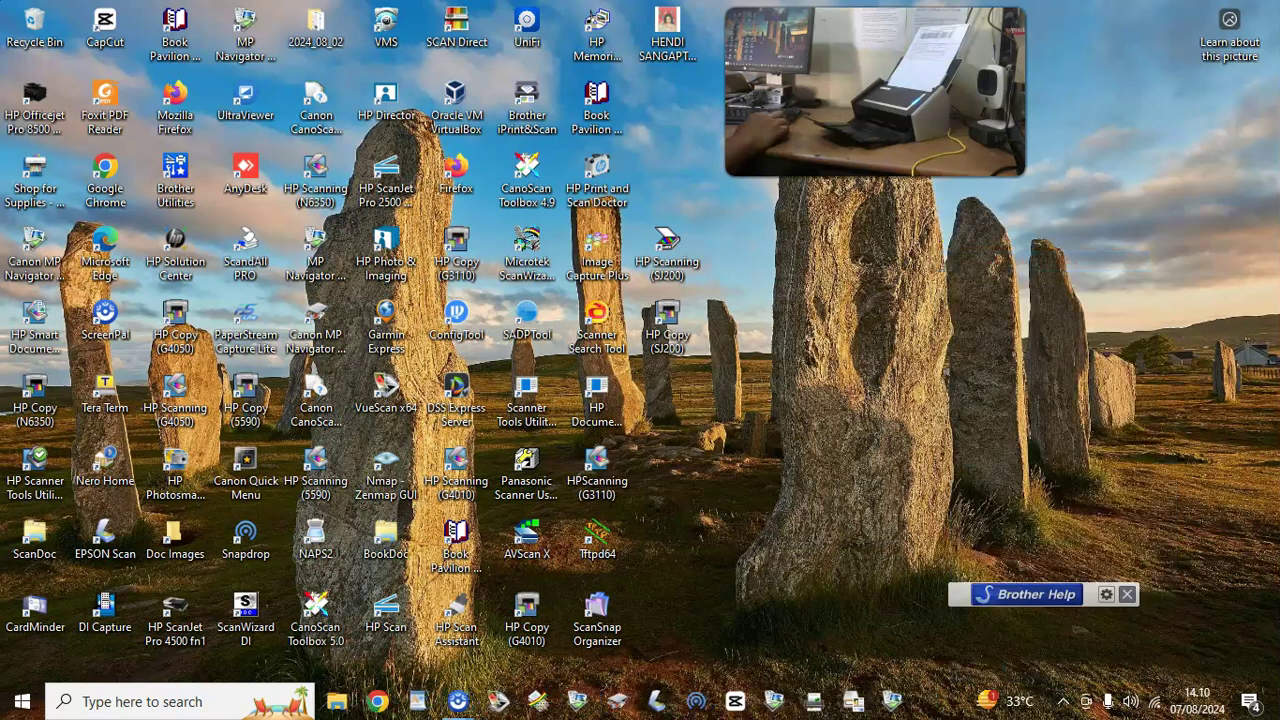
click(855, 229)
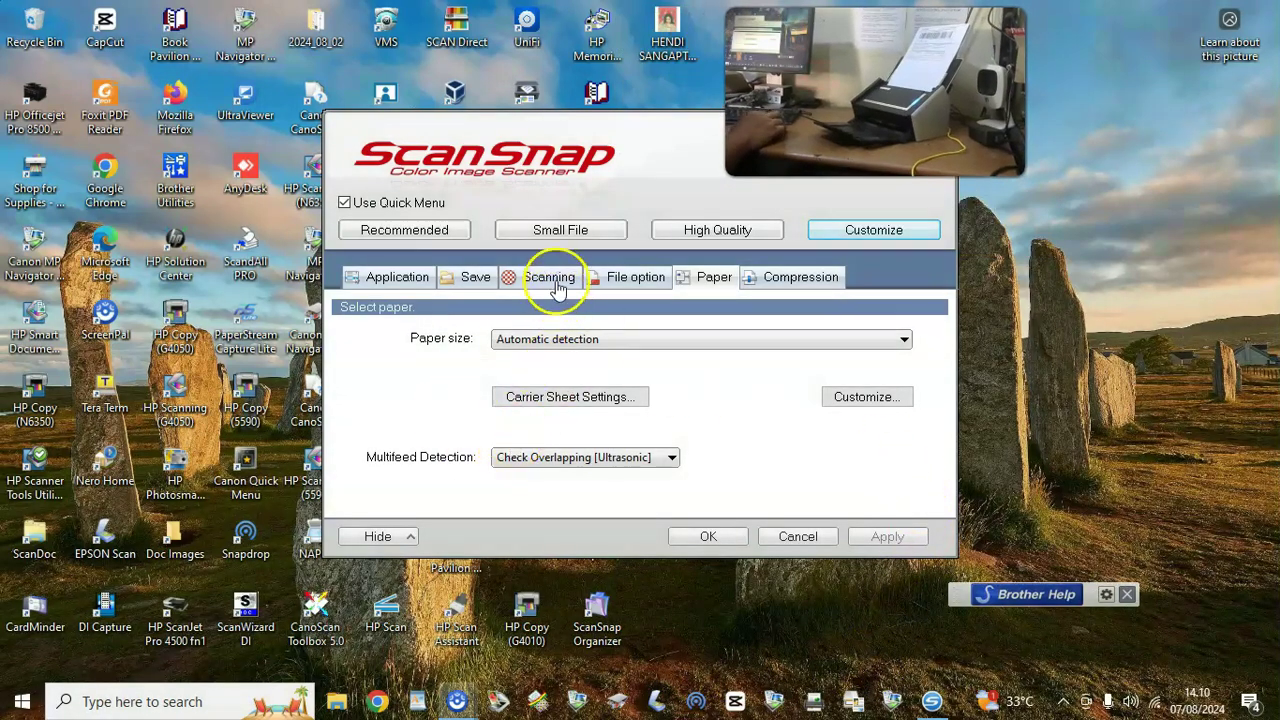
Check the application and image saving settings, and set the image quality to Normal (Color/Gray: 150 dpi, B&W: 300 dpi).
click(393, 285)
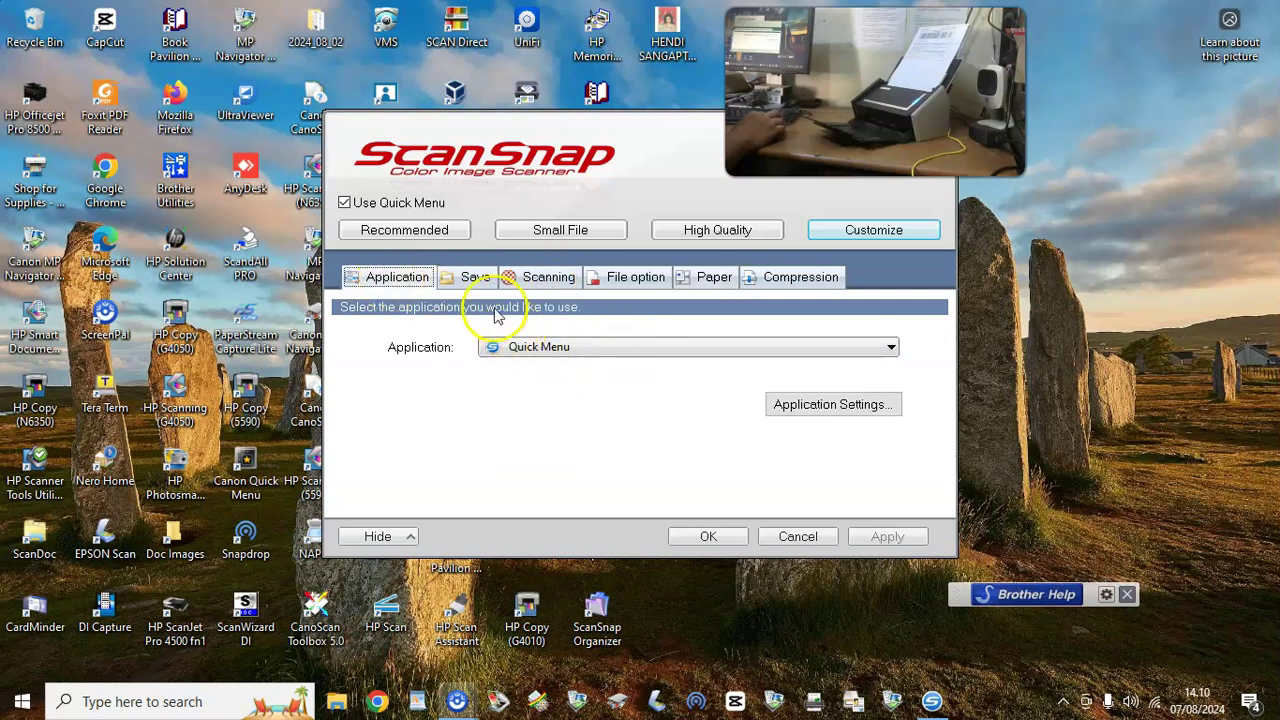
click(476, 283)
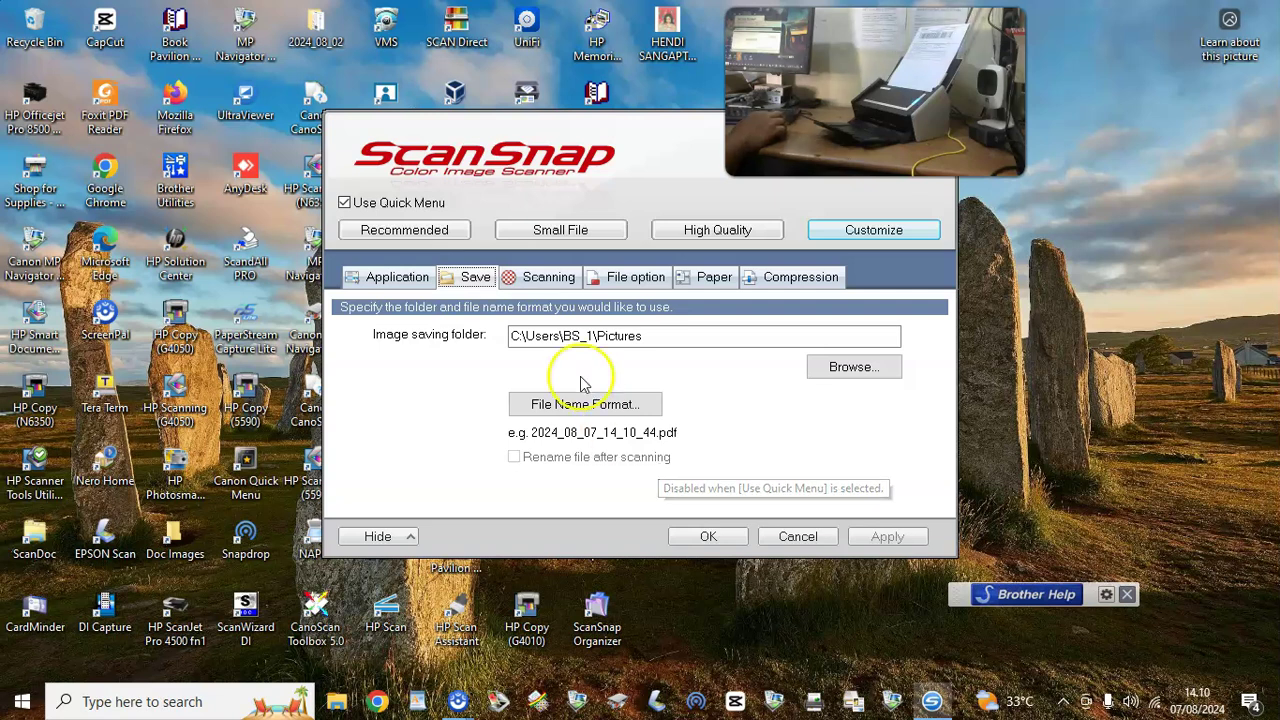
click(543, 284)
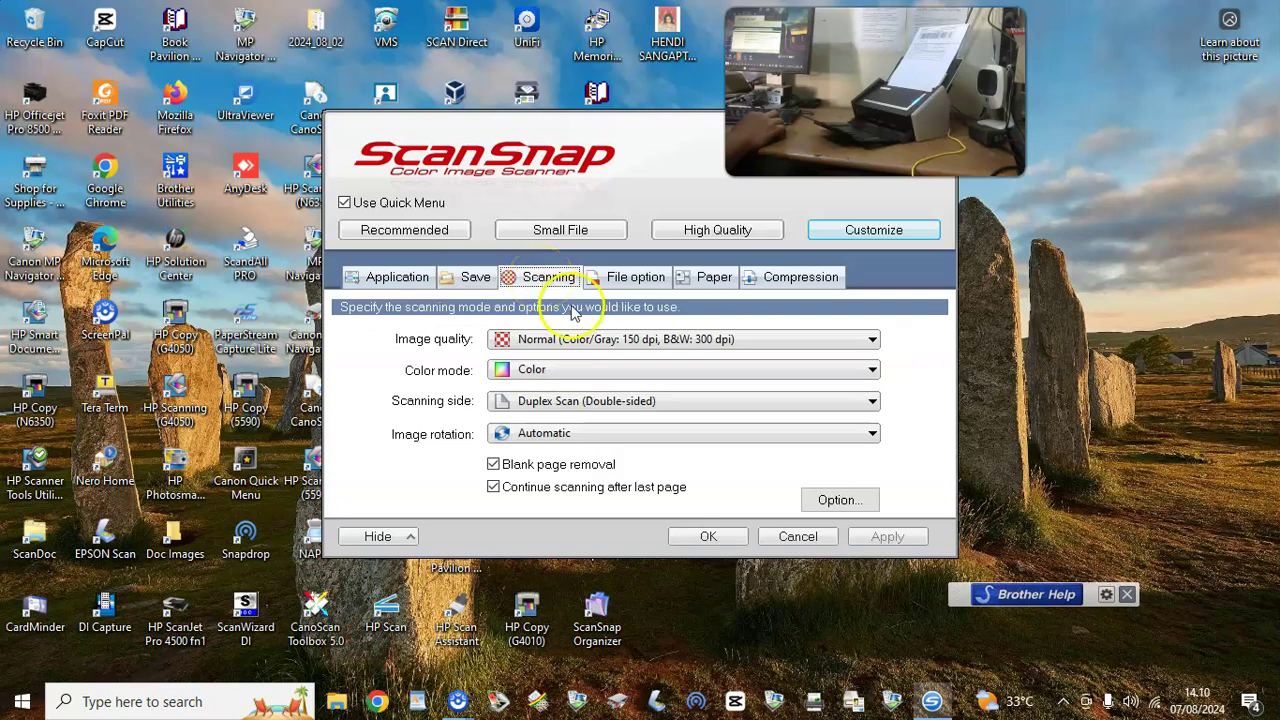
click(858, 340)
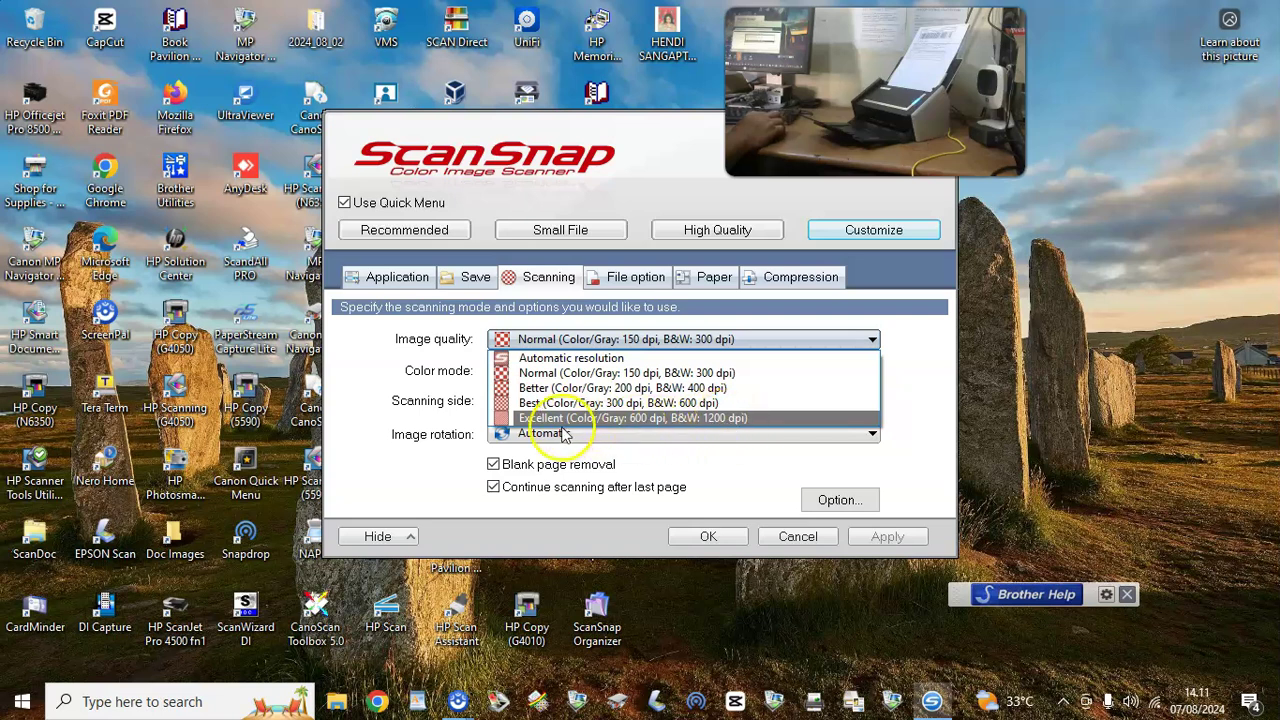
click(535, 377)
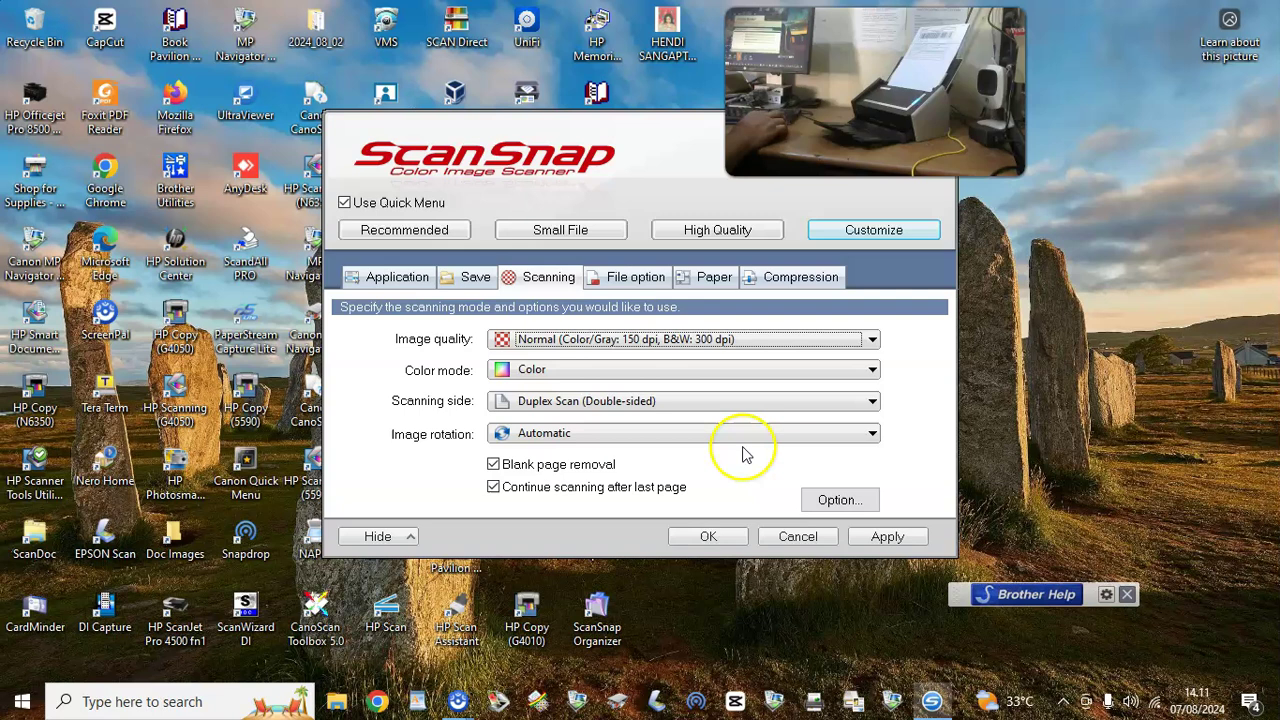
Set the scanning side to Duplex Scan (Double-sided) and the image rotation to Do not rotate.
click(637, 412)
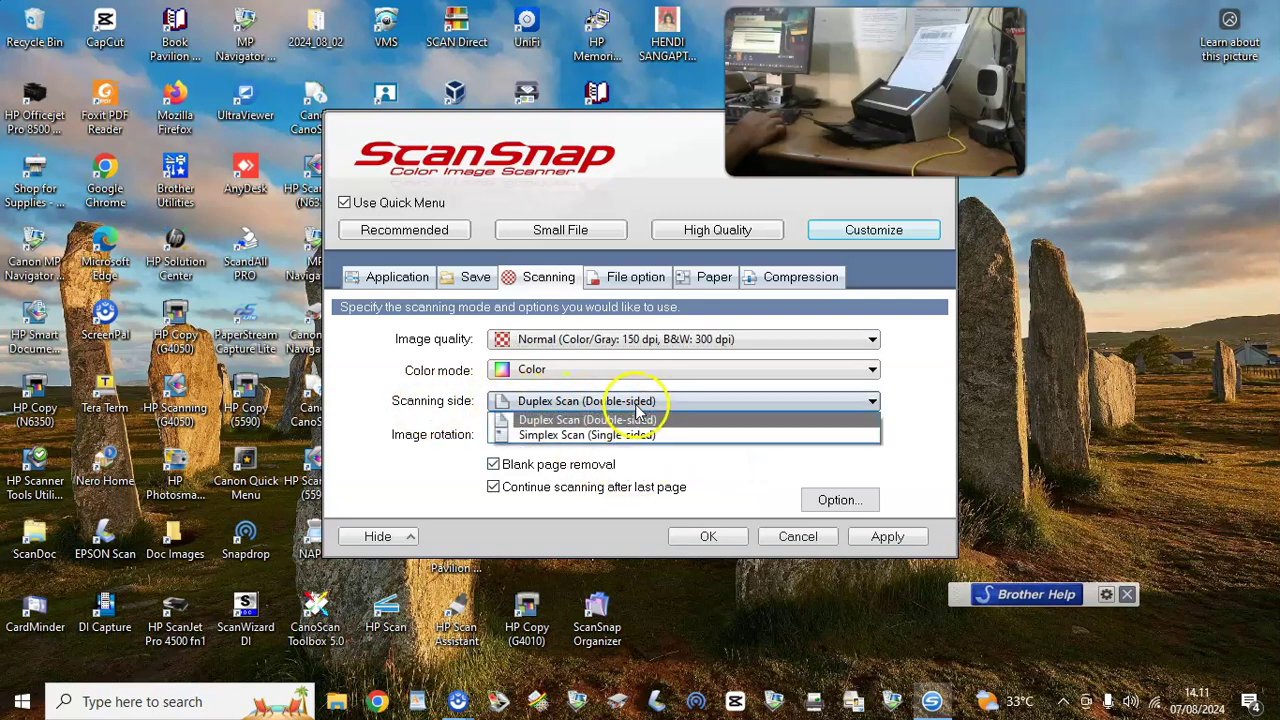
click(643, 401)
click(651, 401)
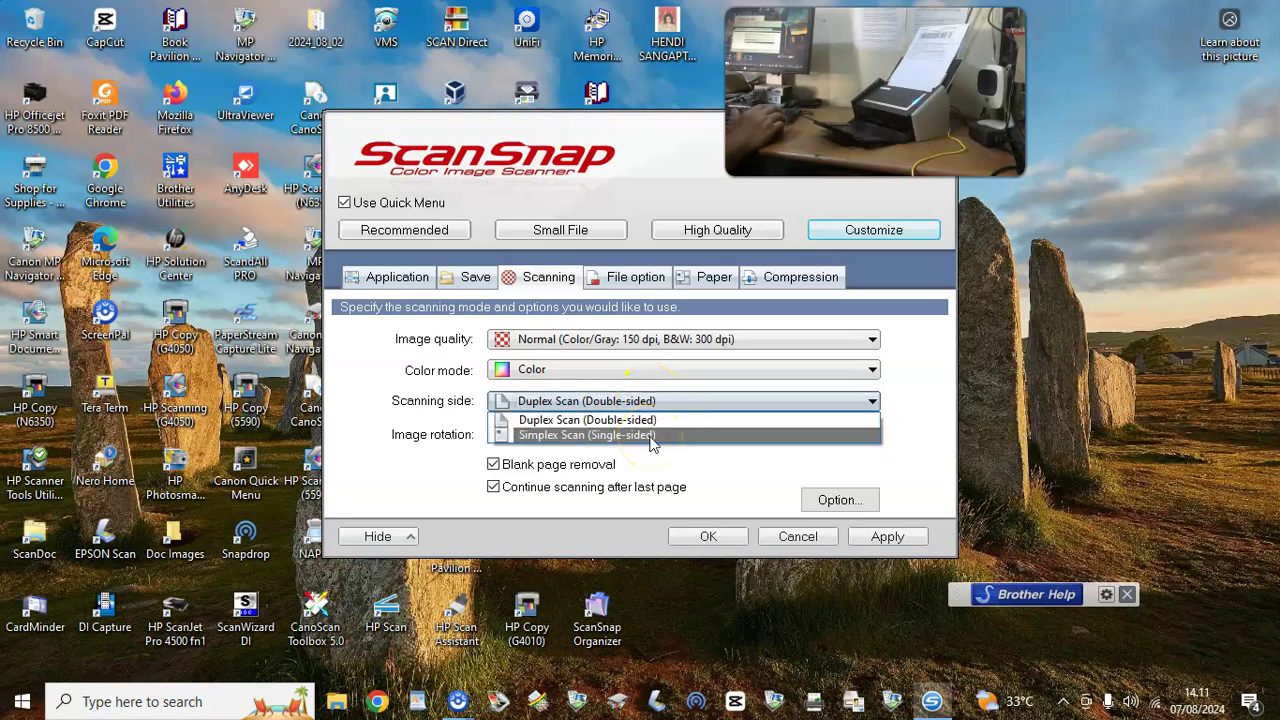
click(651, 437)
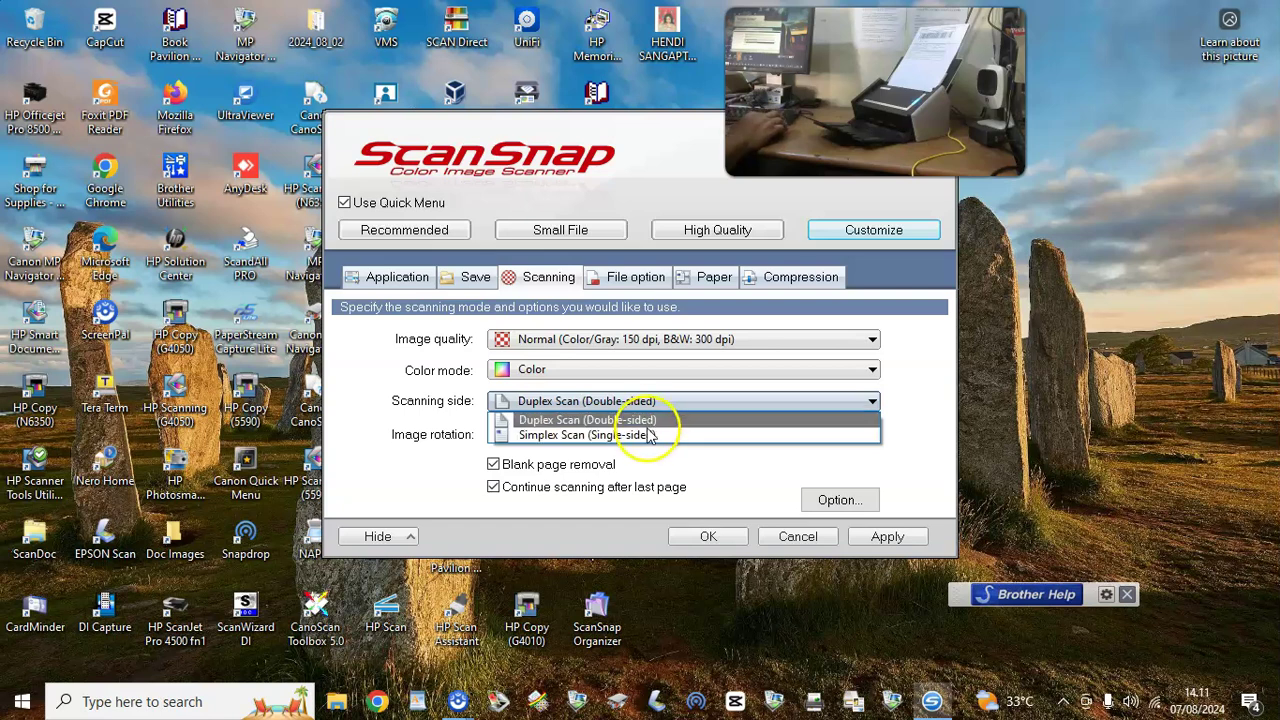
click(657, 410)
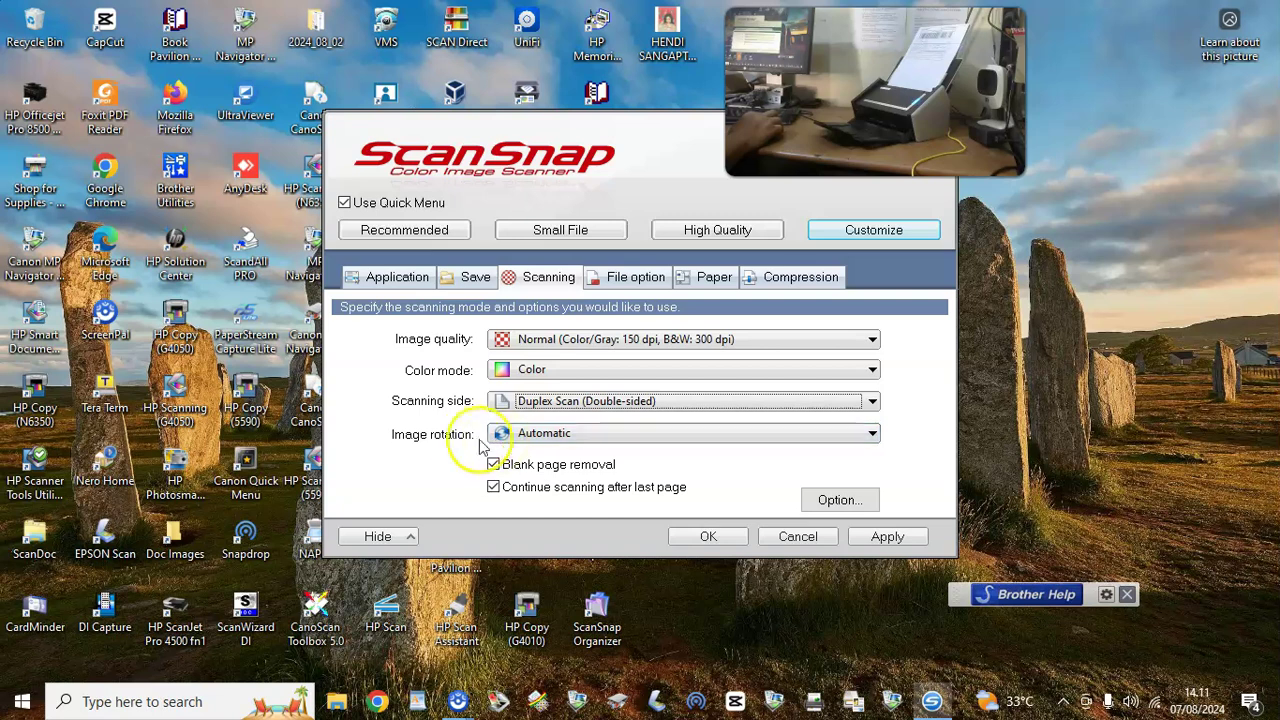
click(757, 437)
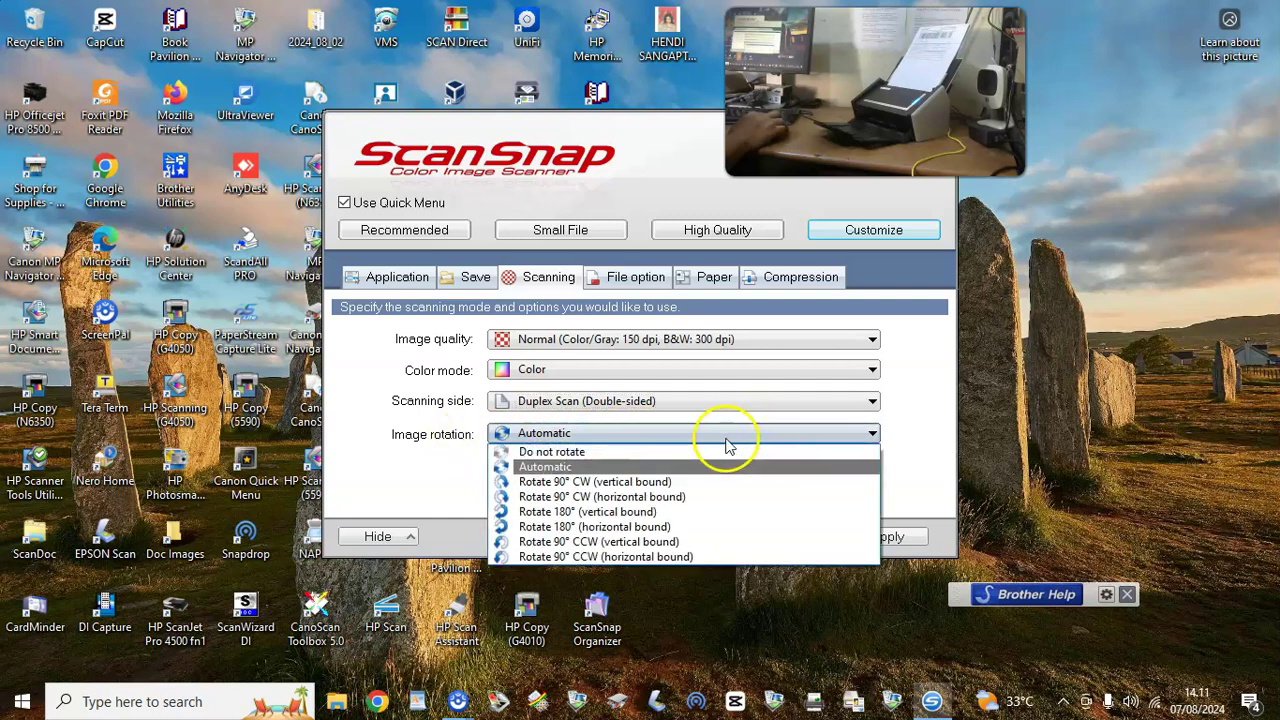
click(560, 452)
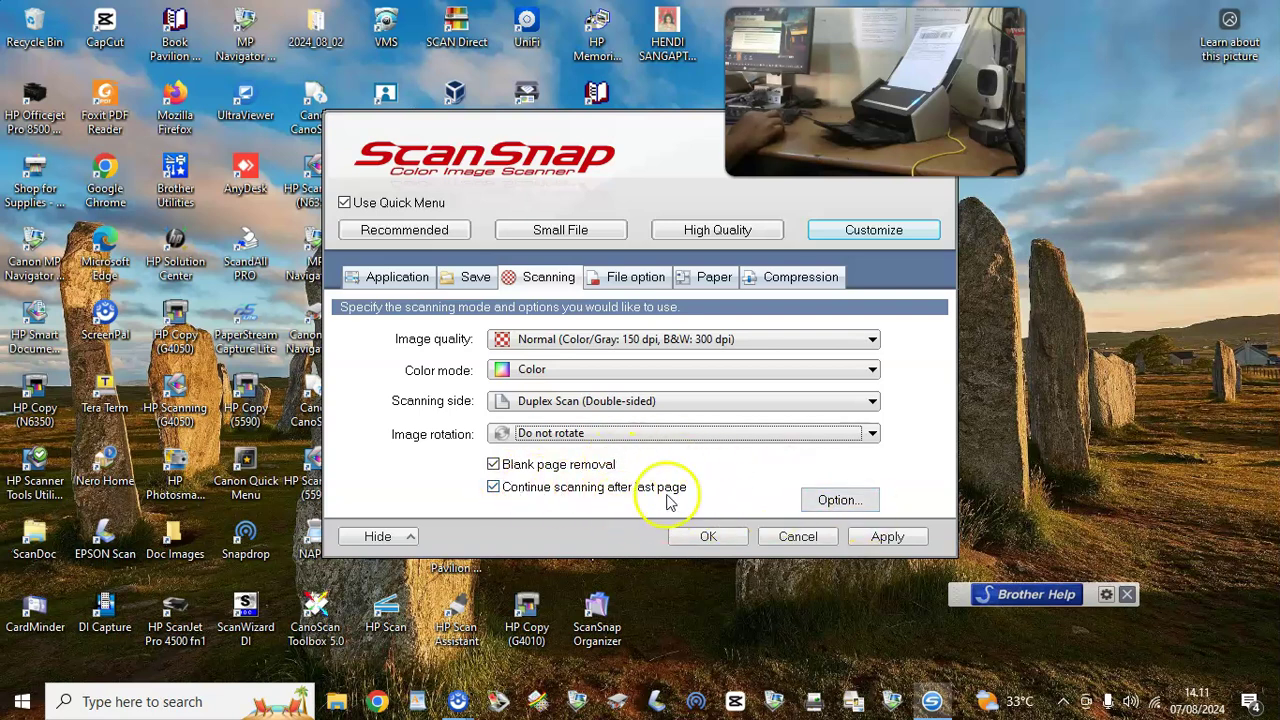
Choose PDF (*.pdf) as the file format for the scanned documents.
click(630, 280)
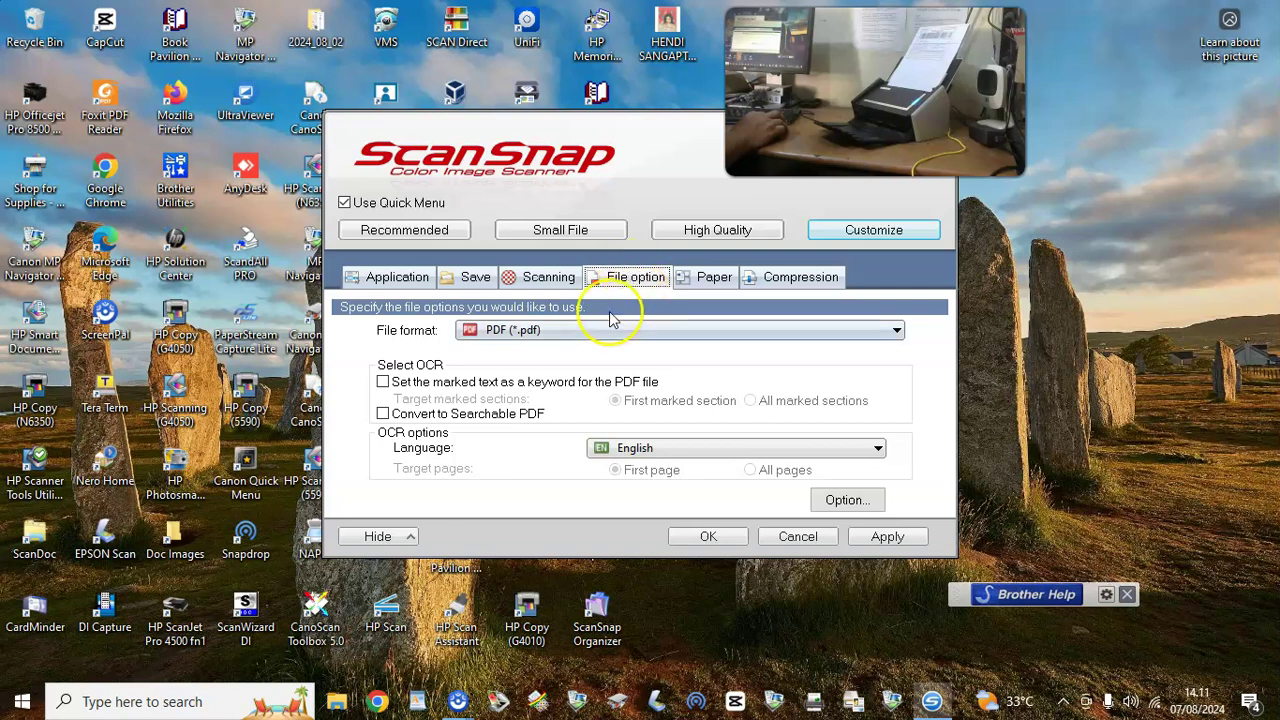
click(543, 334)
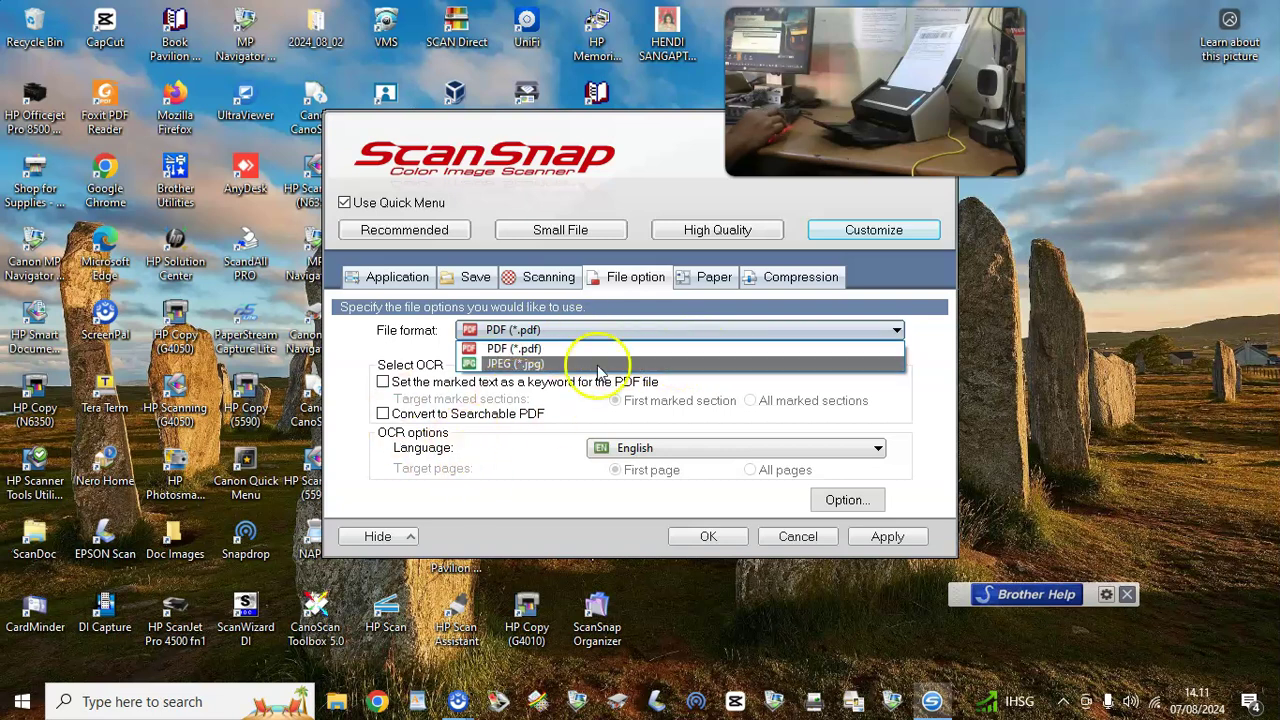
click(601, 335)
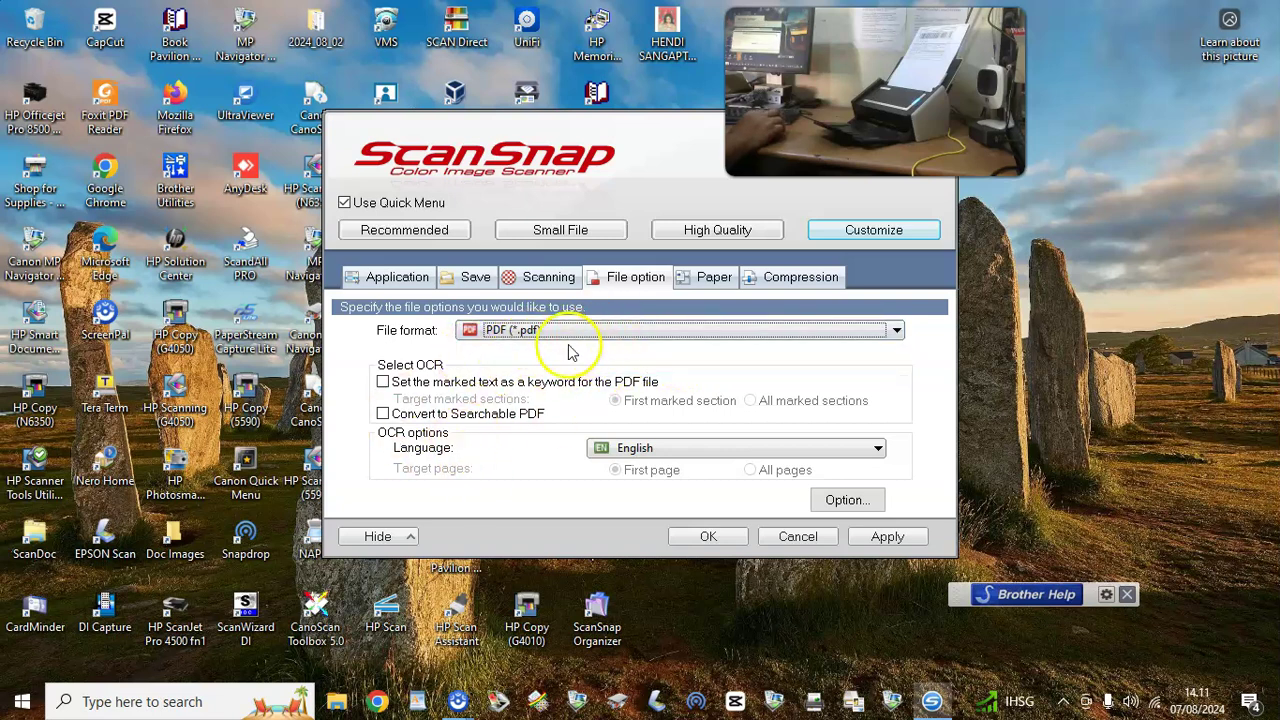
Set the paper size to Automatic detection, keep multifeed detection on Check Overlapping [Ultrasonic], and apply the scan settings.
click(714, 287)
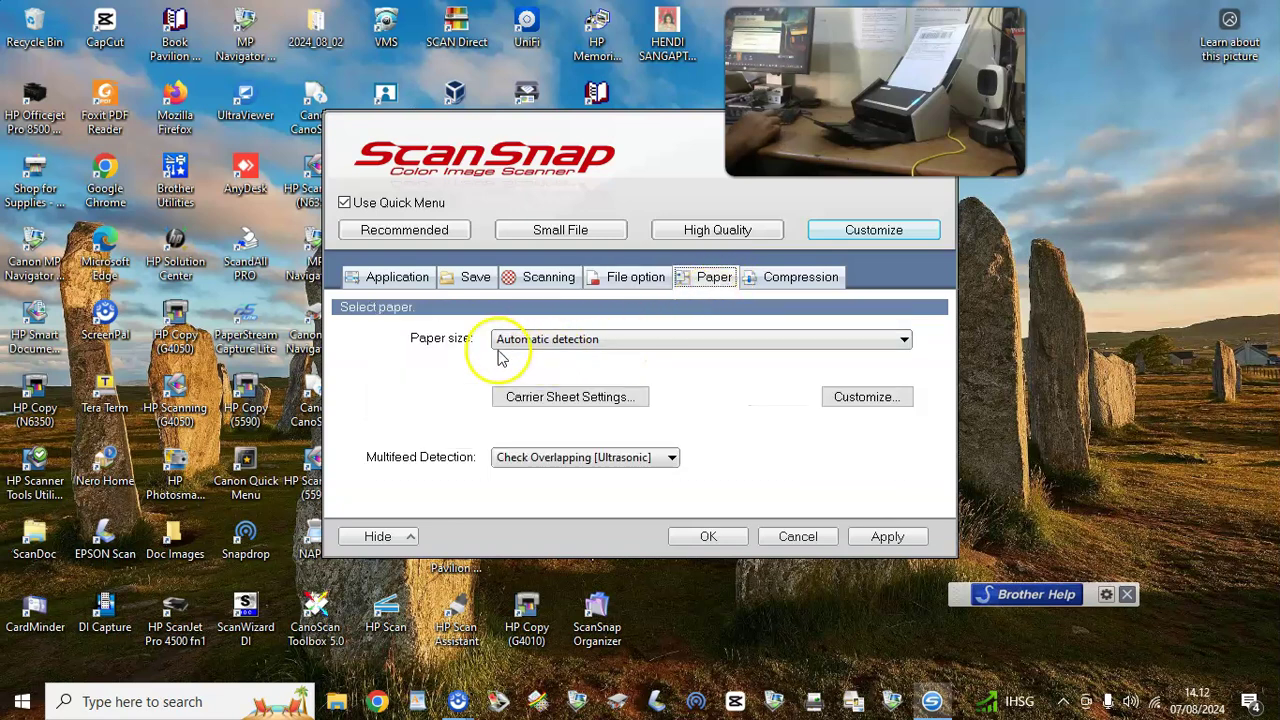
click(652, 342)
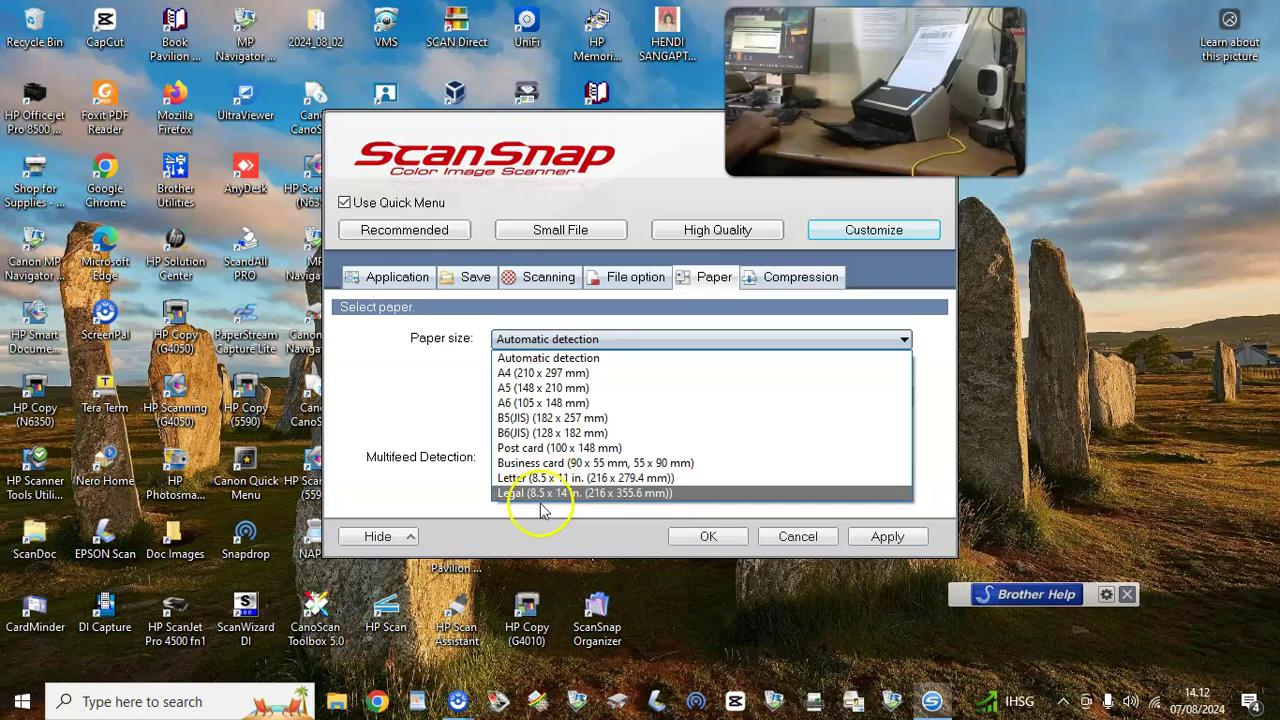
click(568, 362)
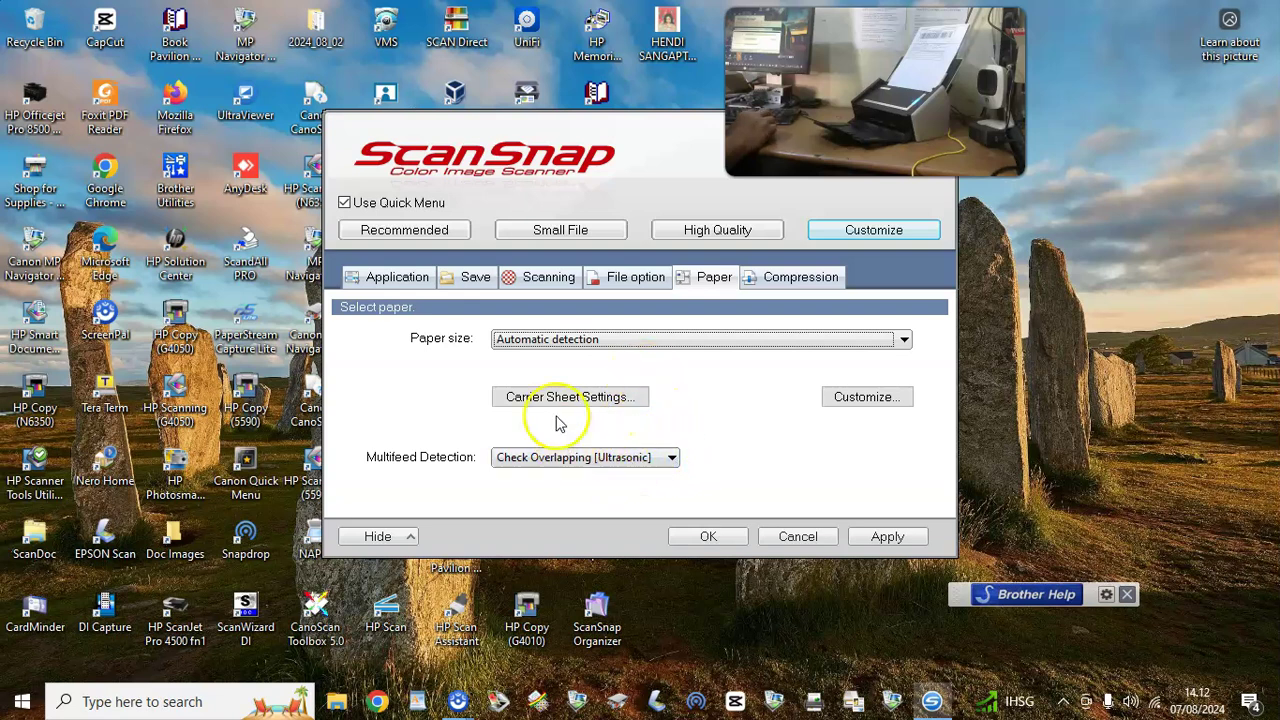
click(671, 466)
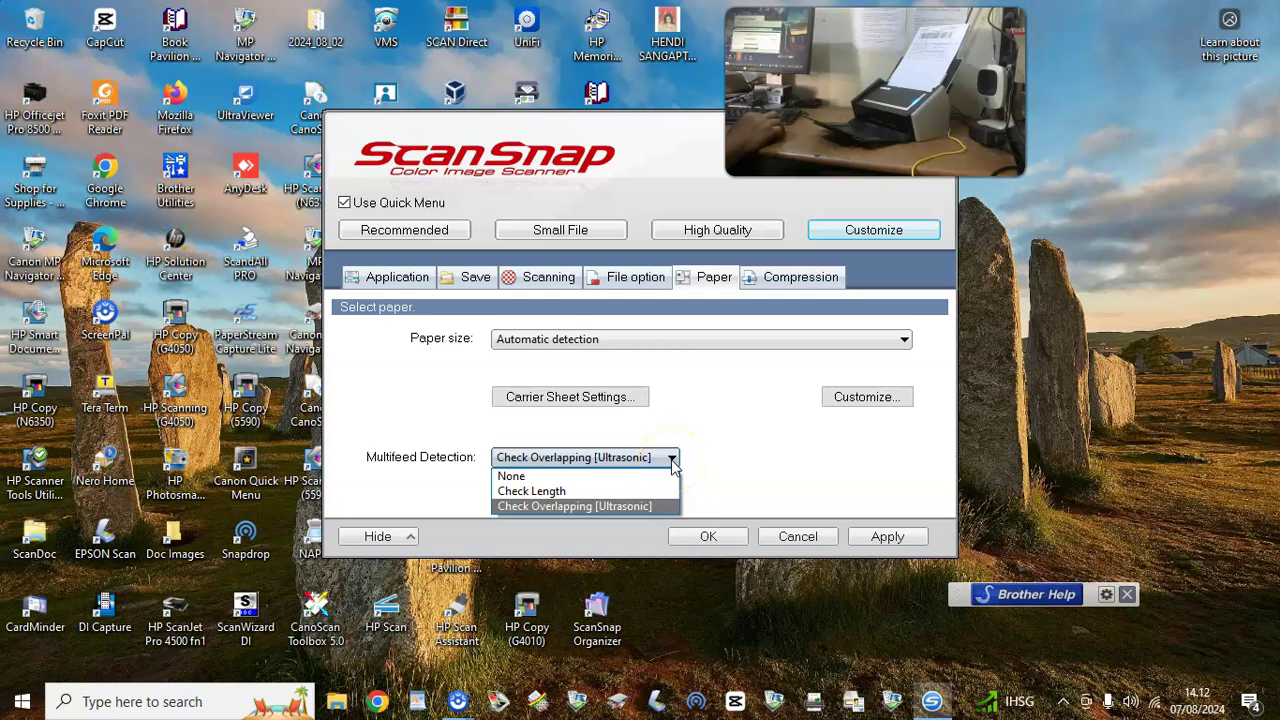
click(671, 466)
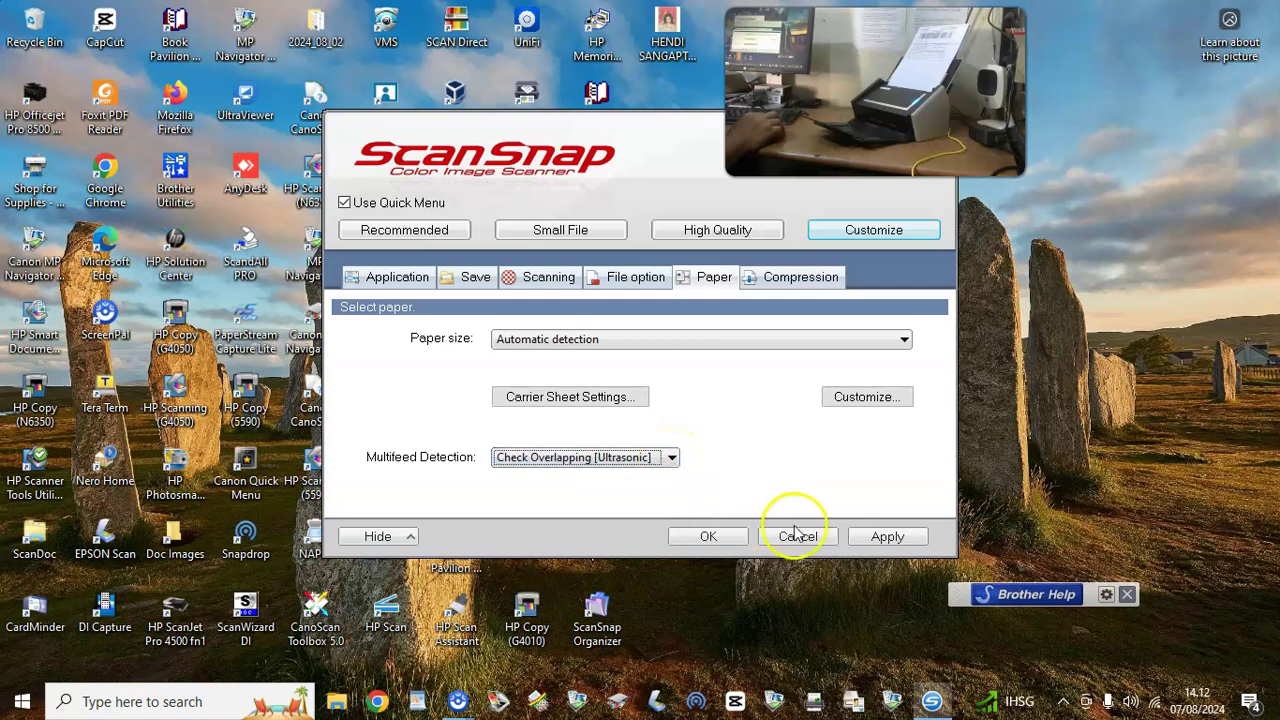
click(887, 537)
click(718, 538)
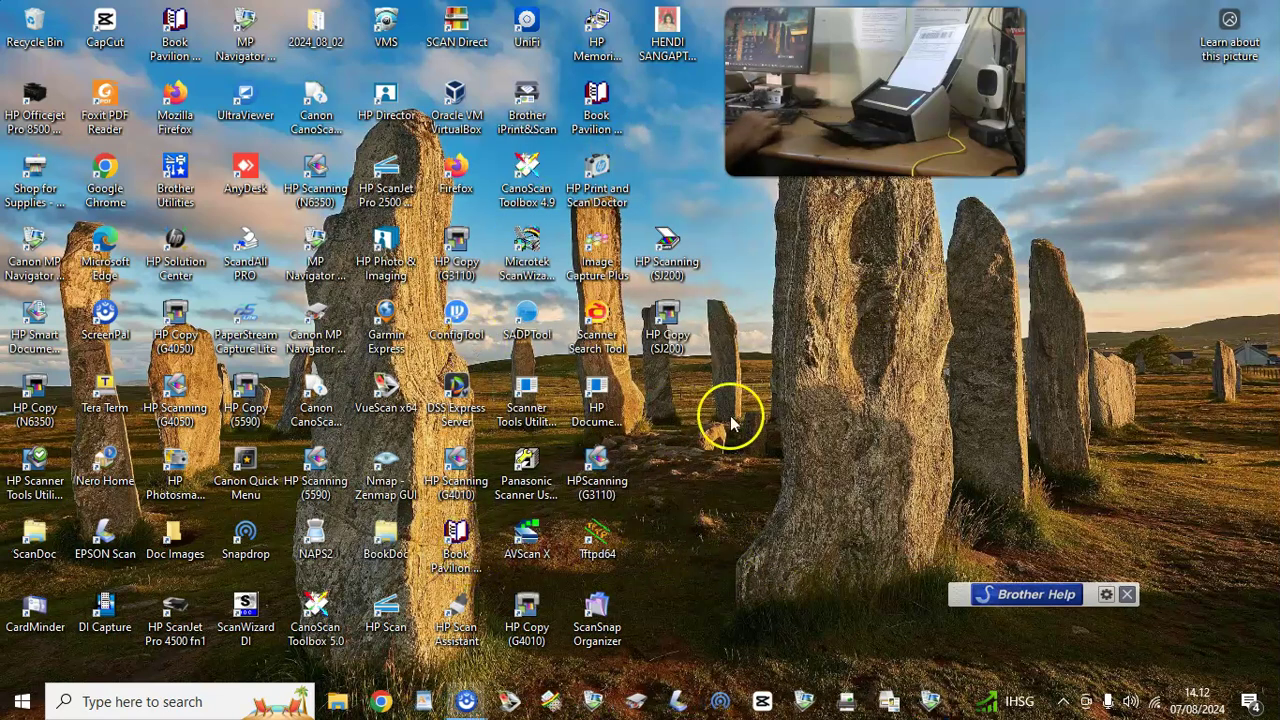
click(1063, 702)
click(1023, 679)
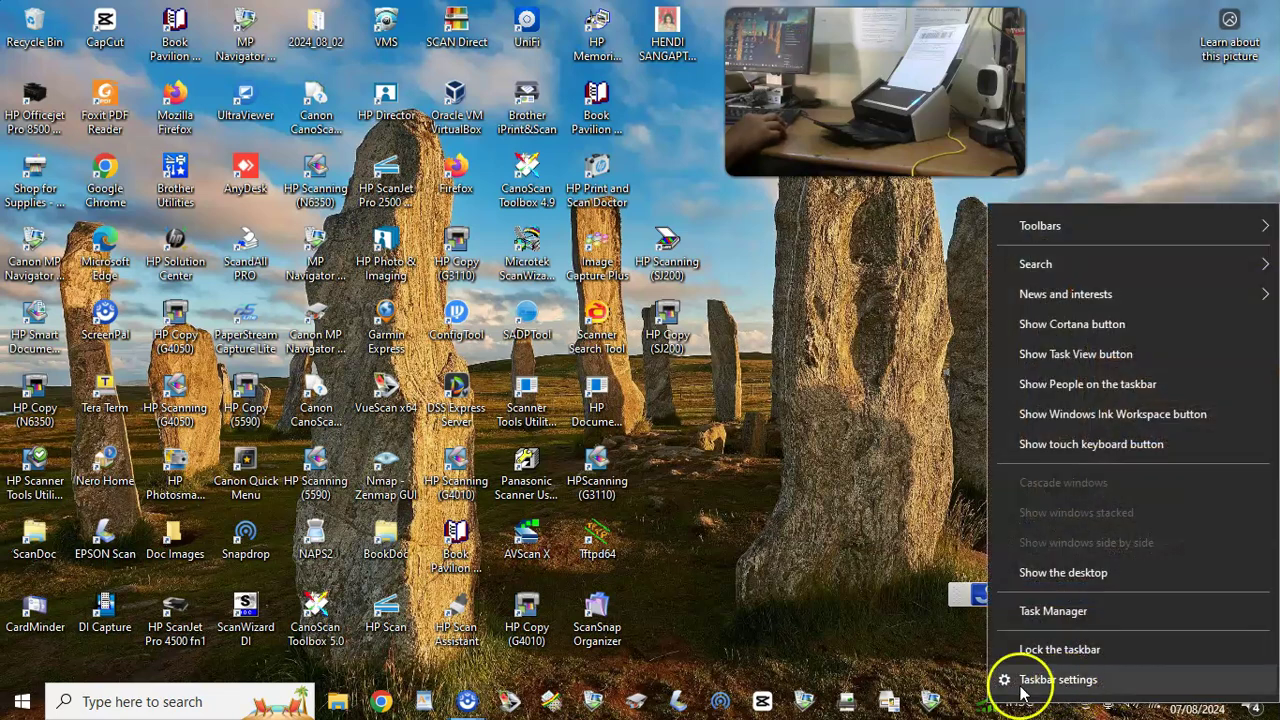
click(1076, 705)
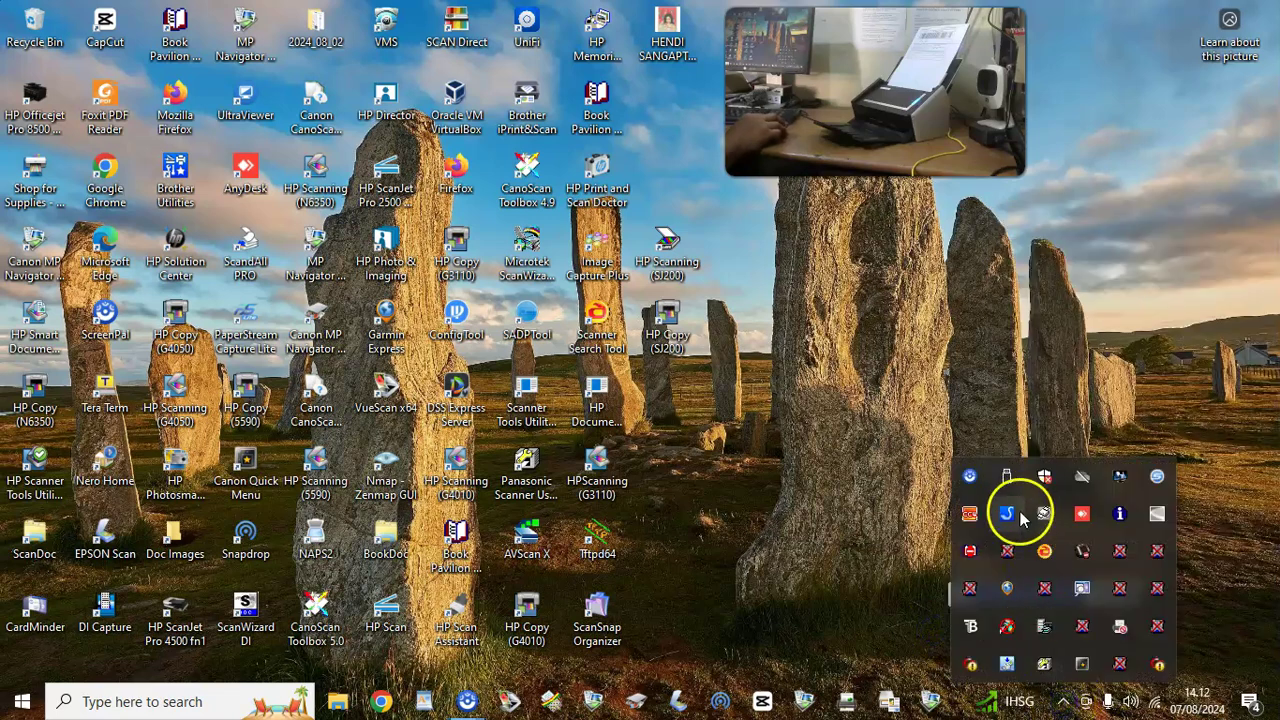
right_click(1158, 480)
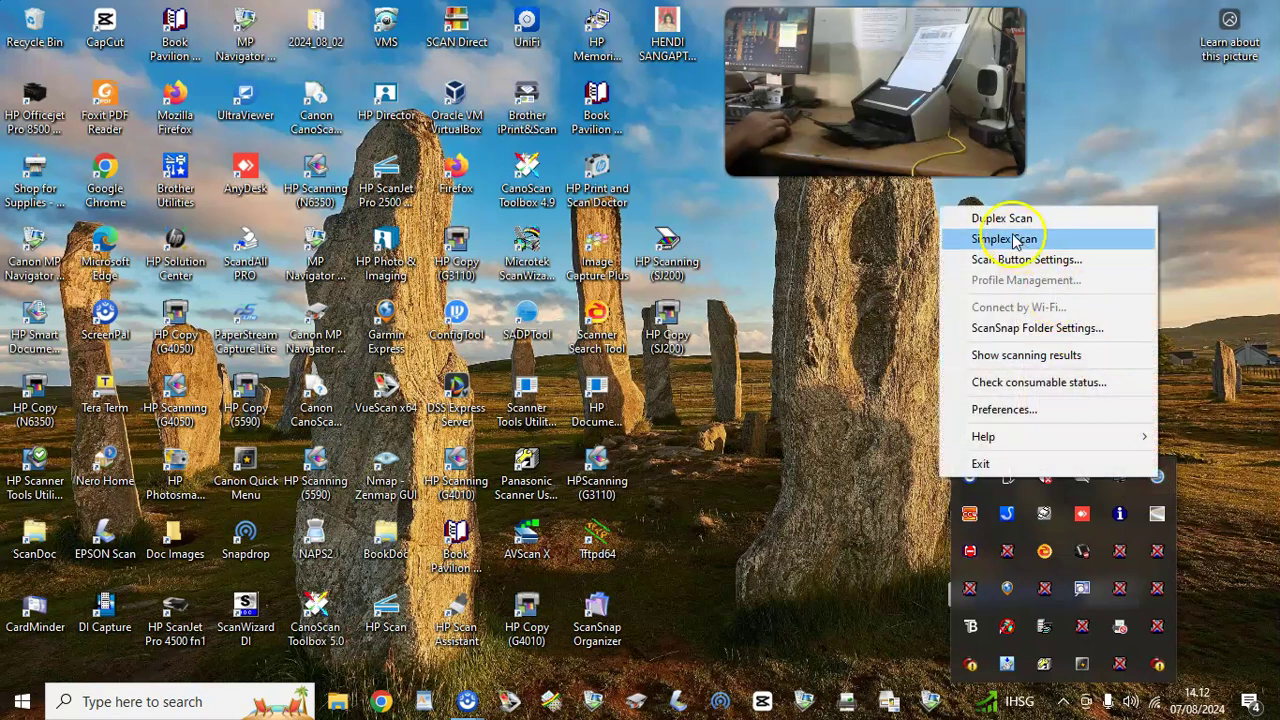
mouse_move(1157, 437)
click(1216, 462)
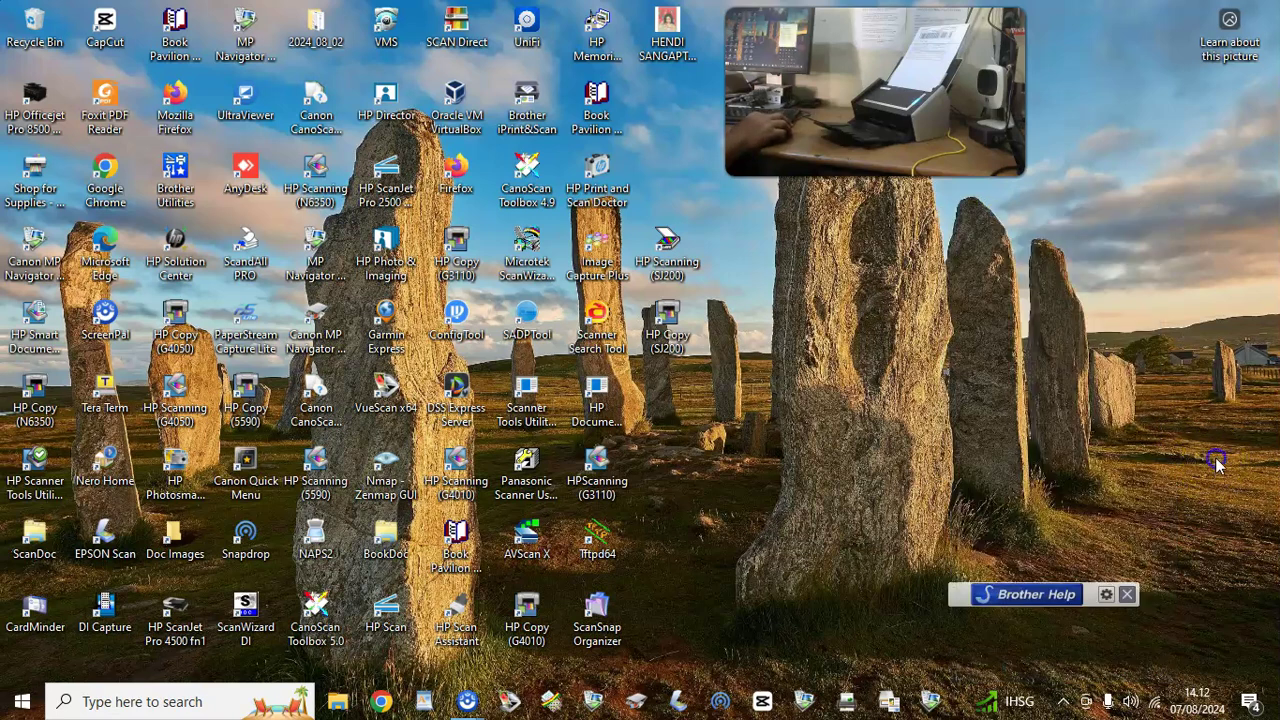
Run a duplex scan of the loaded sheets and continue scanning into the same document.
click(1063, 700)
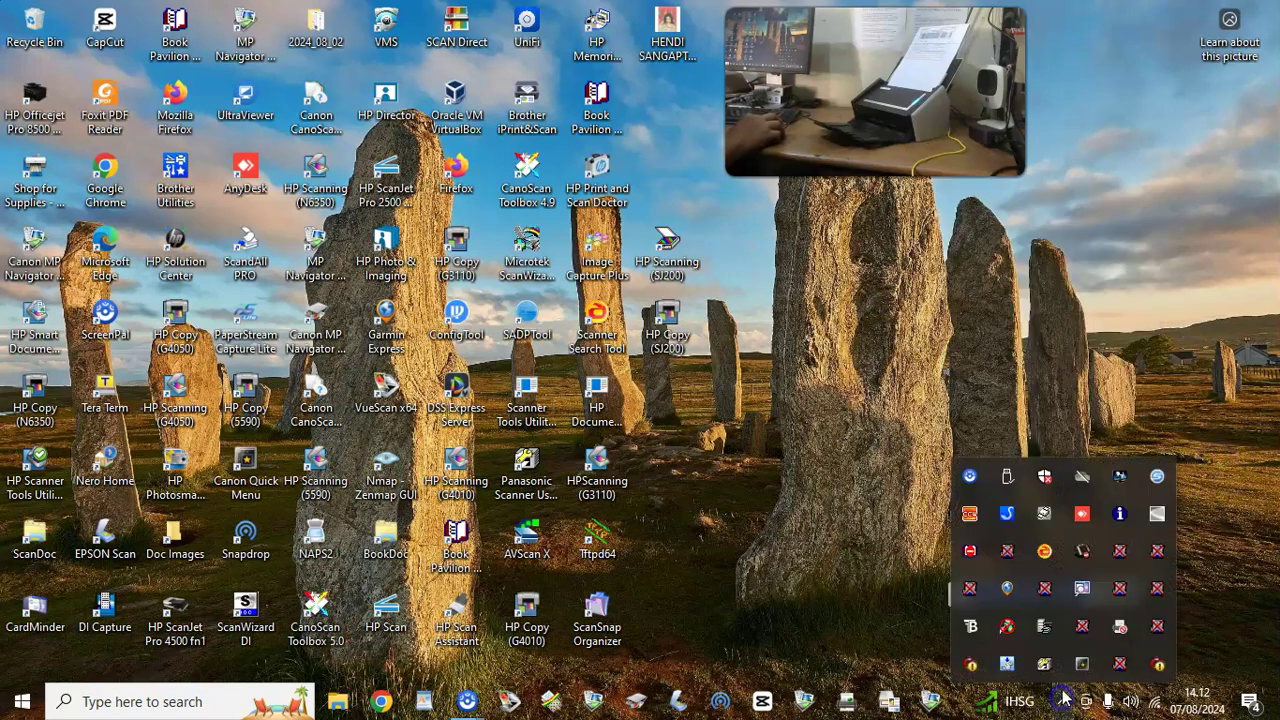
right_click(1158, 480)
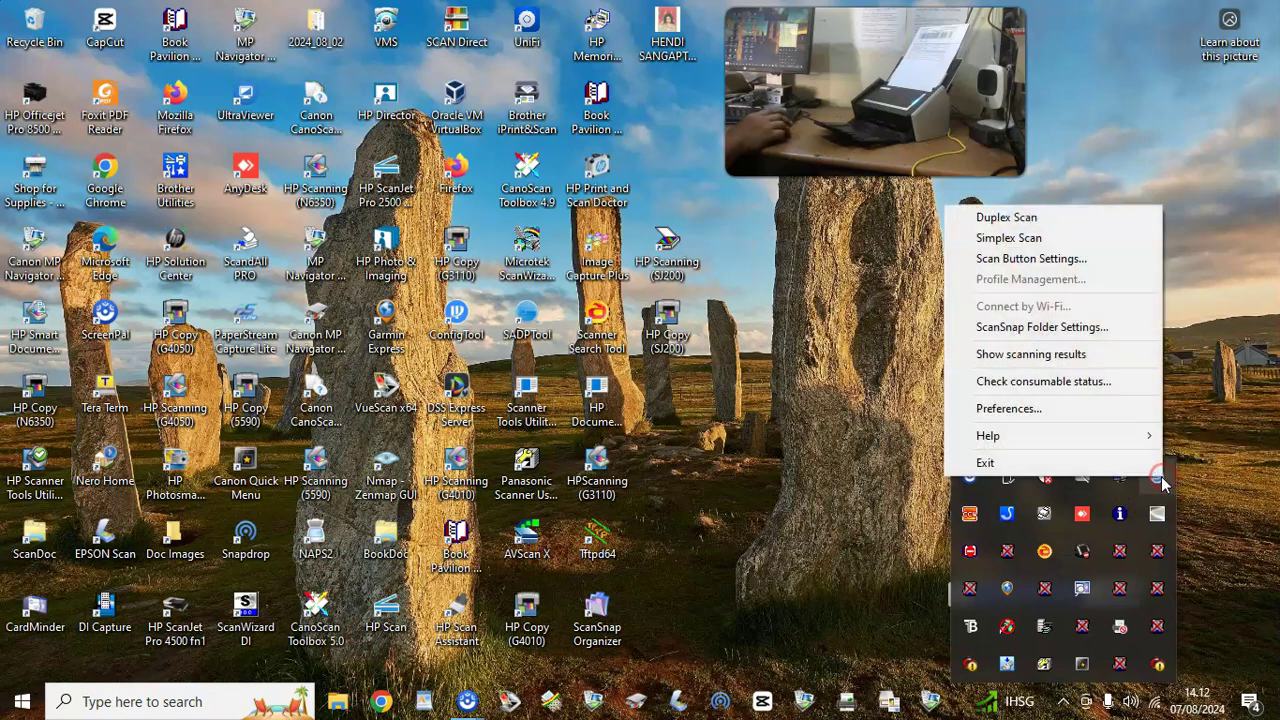
click(998, 228)
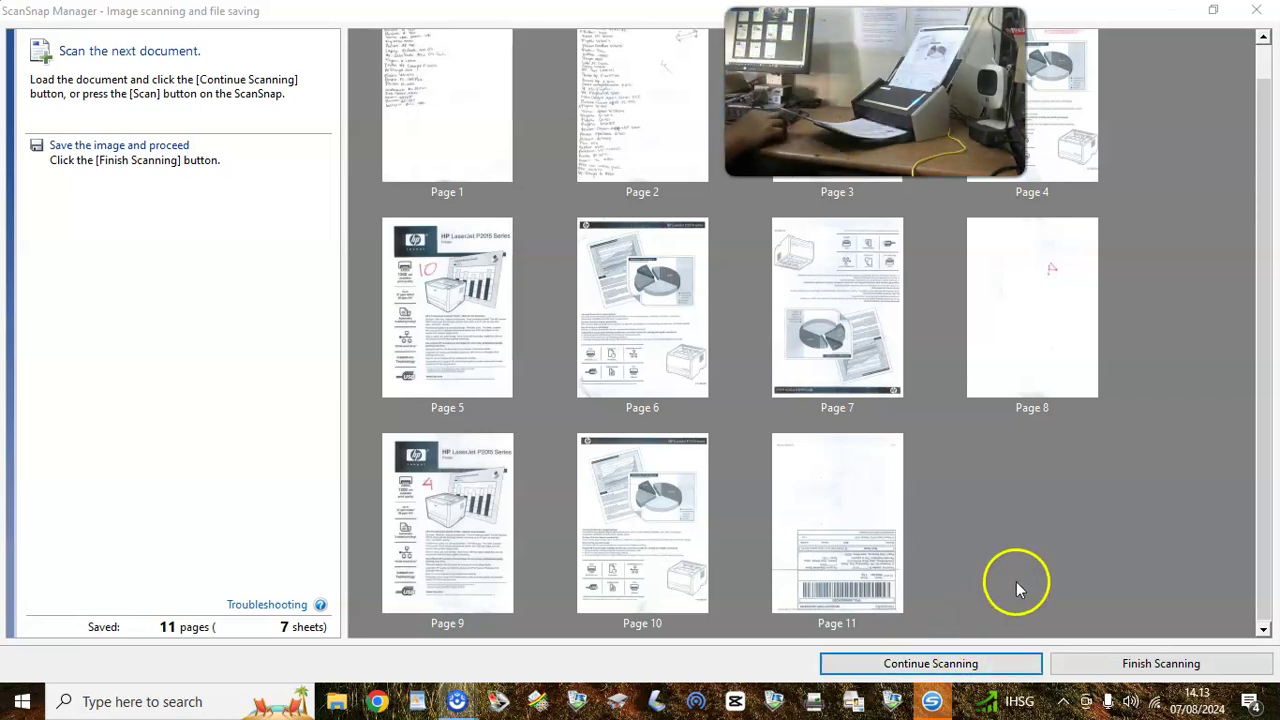
click(903, 668)
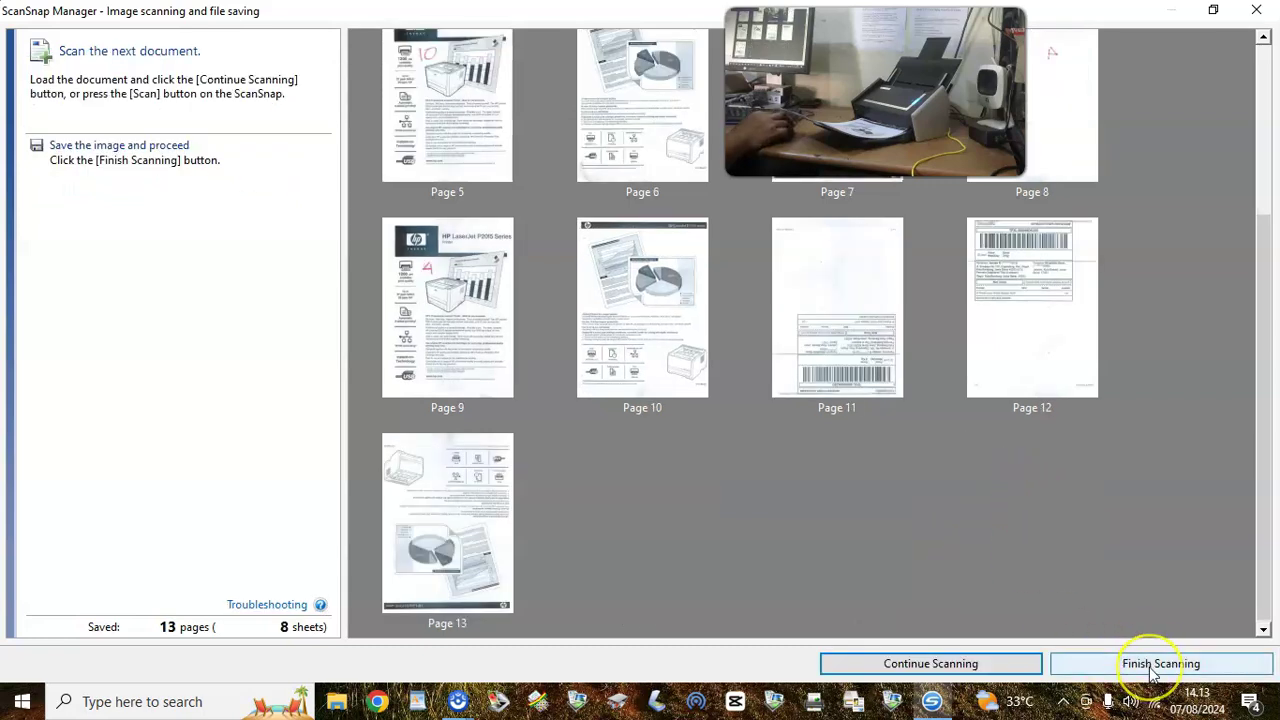
Finish scanning and save the pages with Scan to Folder as a PDF on the Desktop, using the person's full name as the file name.
click(1153, 665)
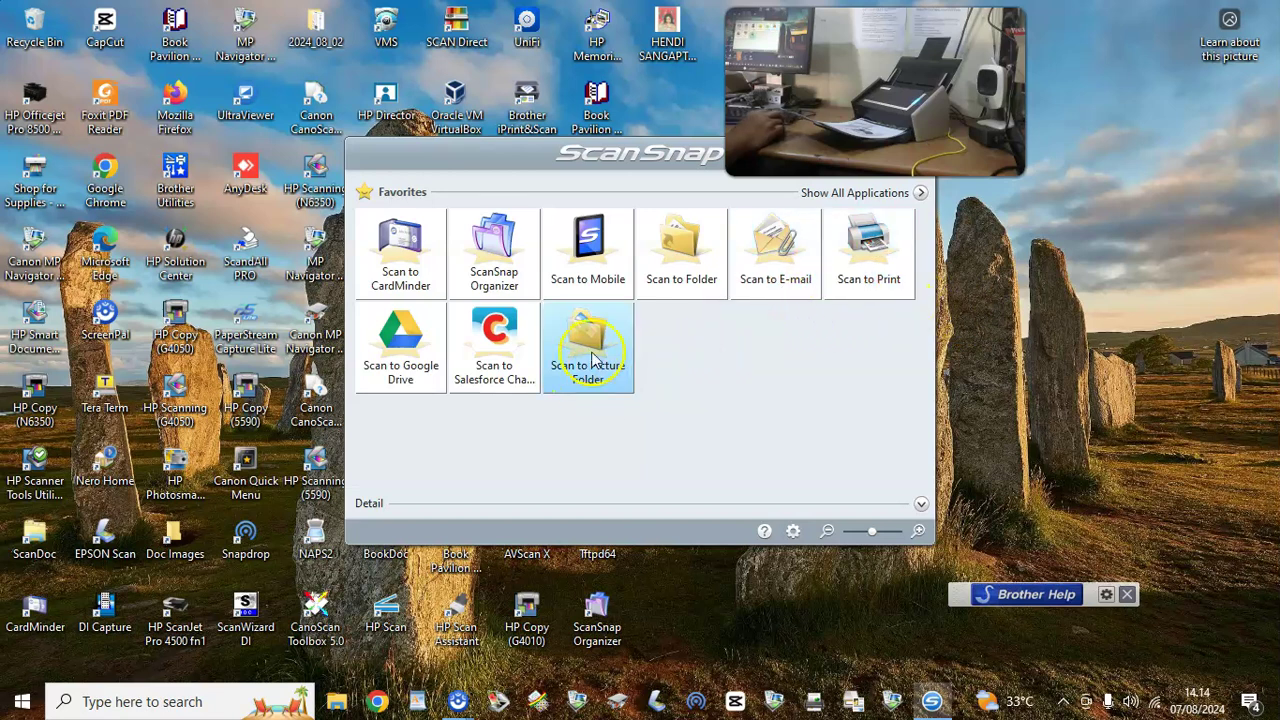
click(682, 258)
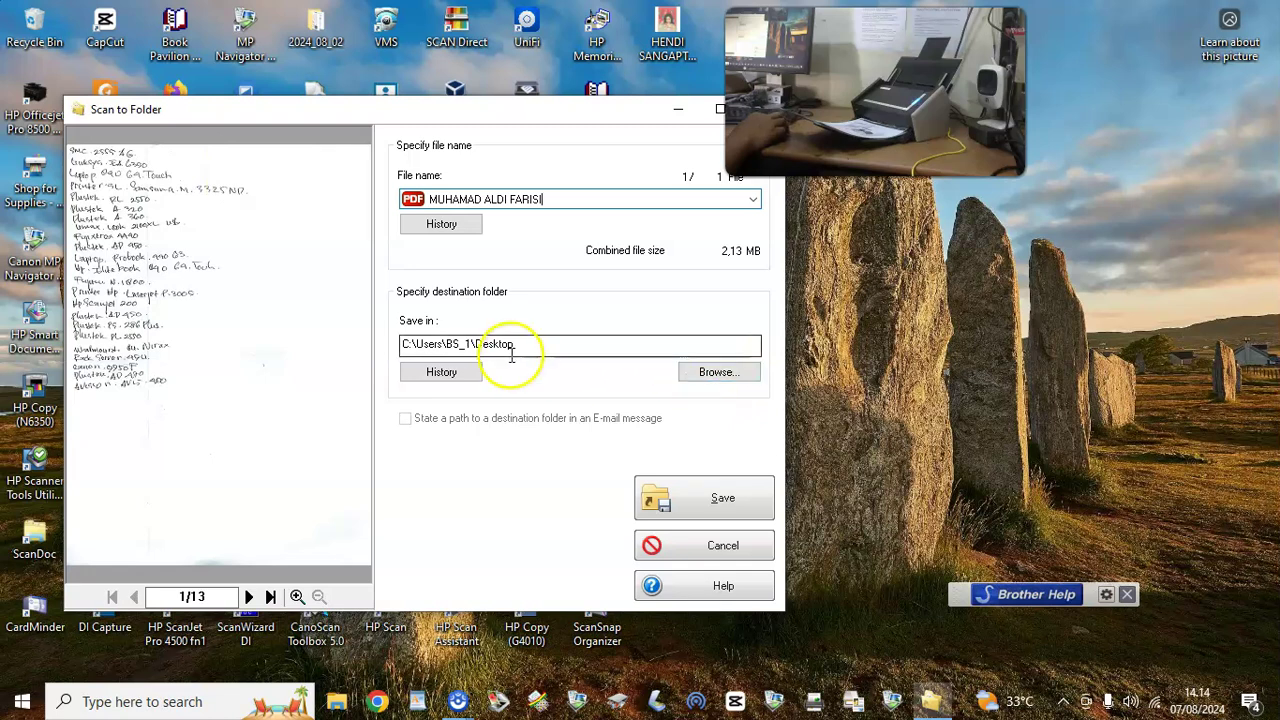
click(720, 372)
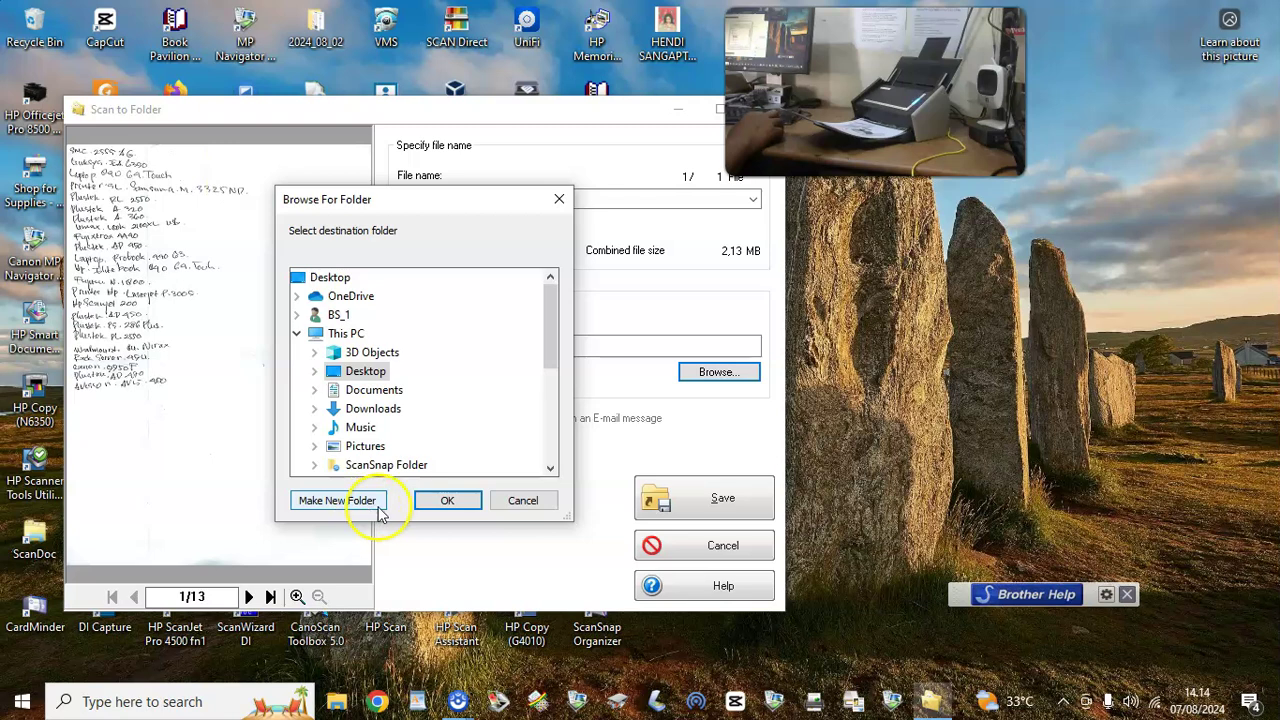
click(523, 500)
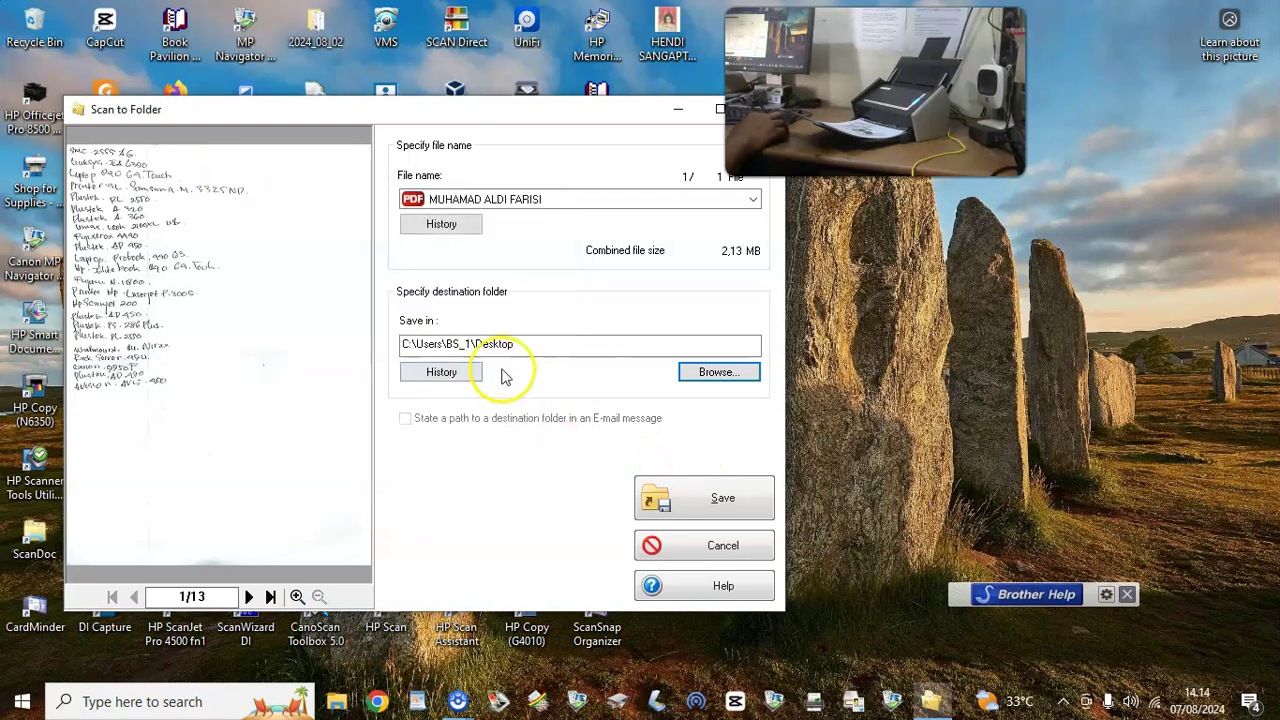
click(723, 505)
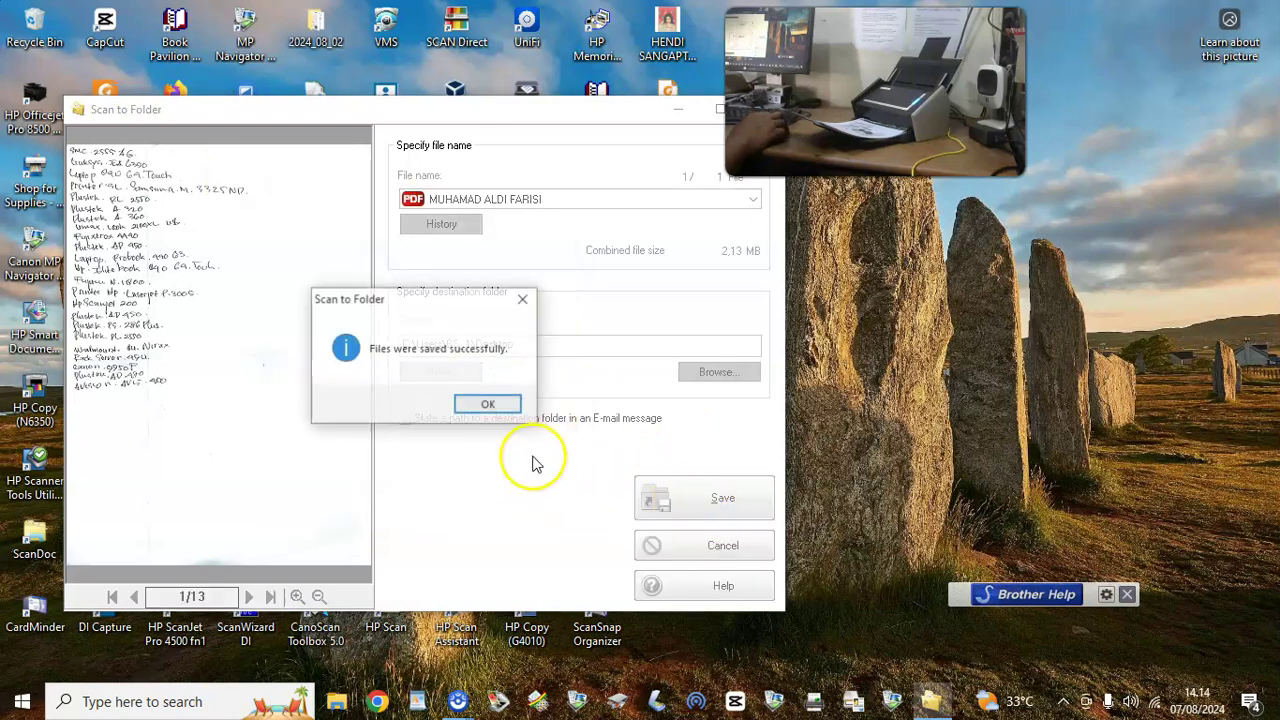
click(499, 411)
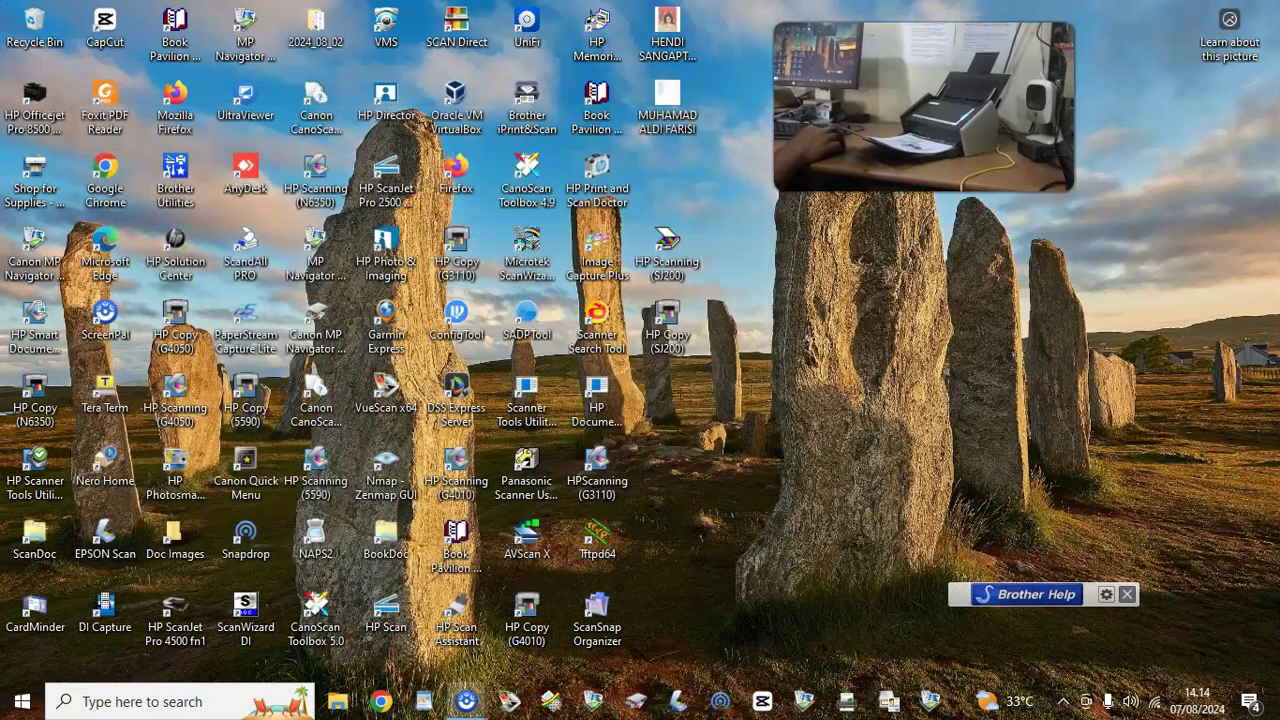
Open the saved PDF from the desktop in Foxit PDF Reader and check the scanned front and back sides page by page.
double_click(670, 108)
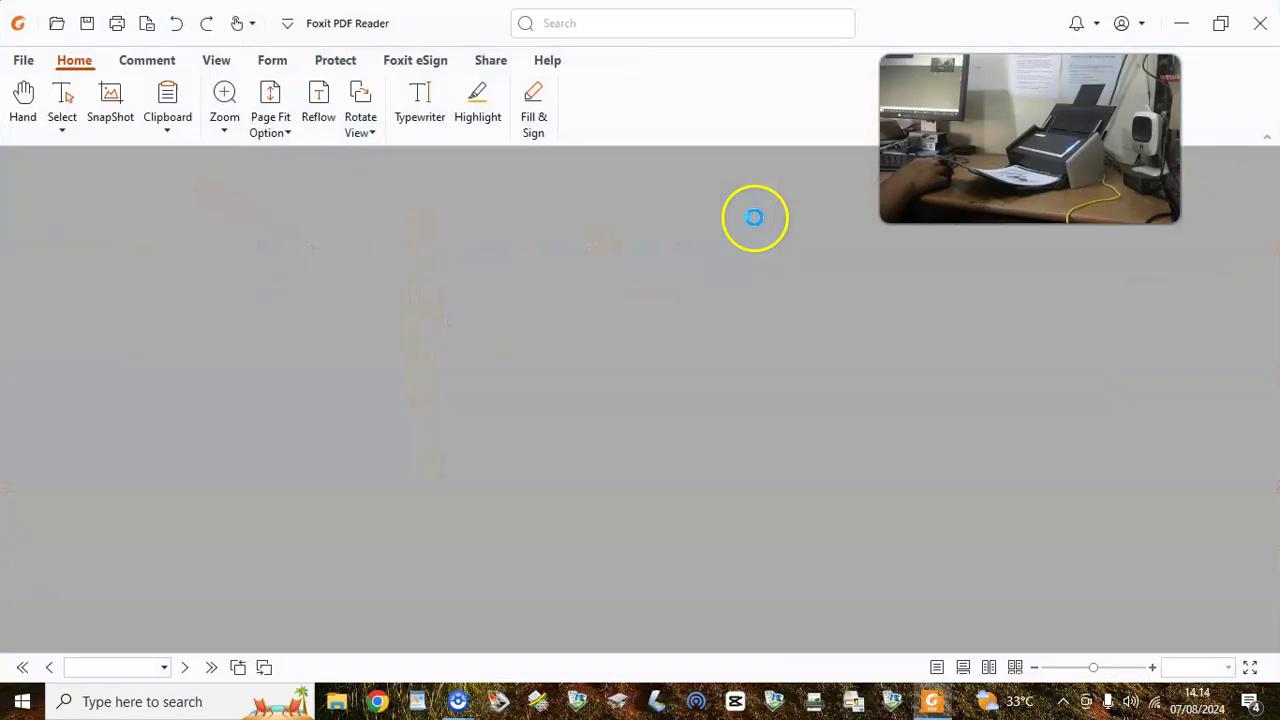
scroll(786, 414, down, 15)
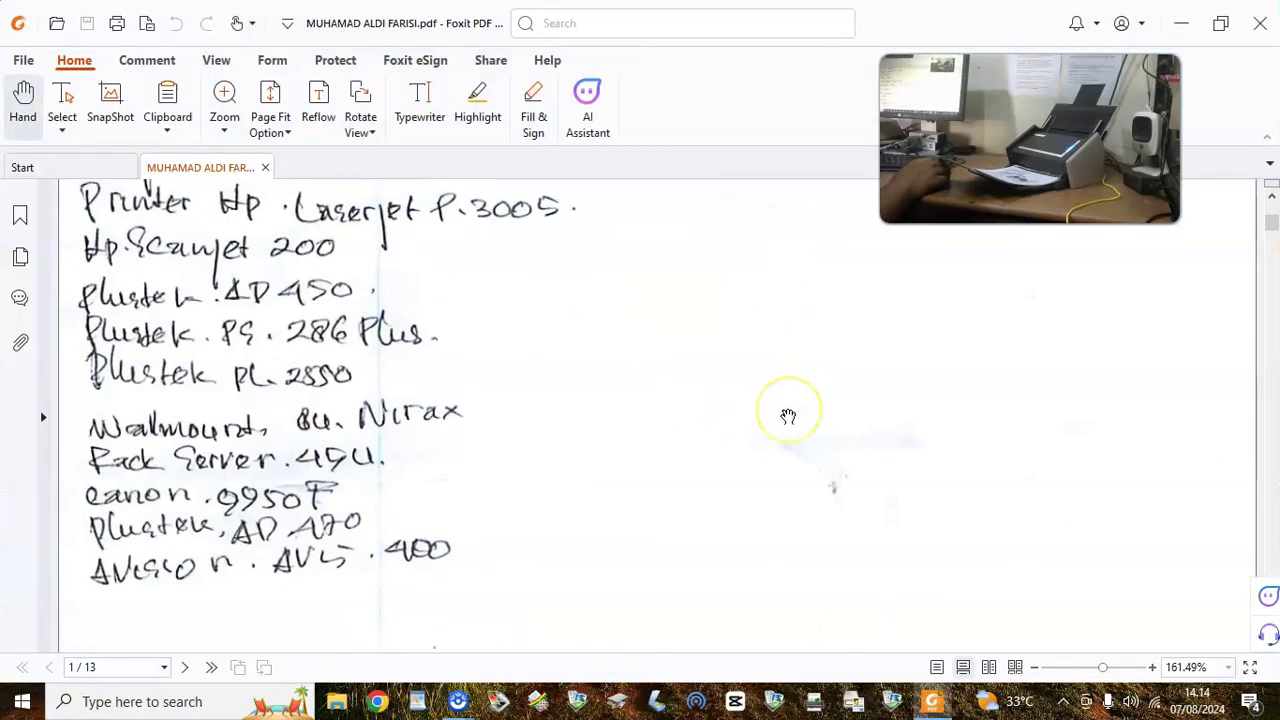
scroll(788, 416, down, 20)
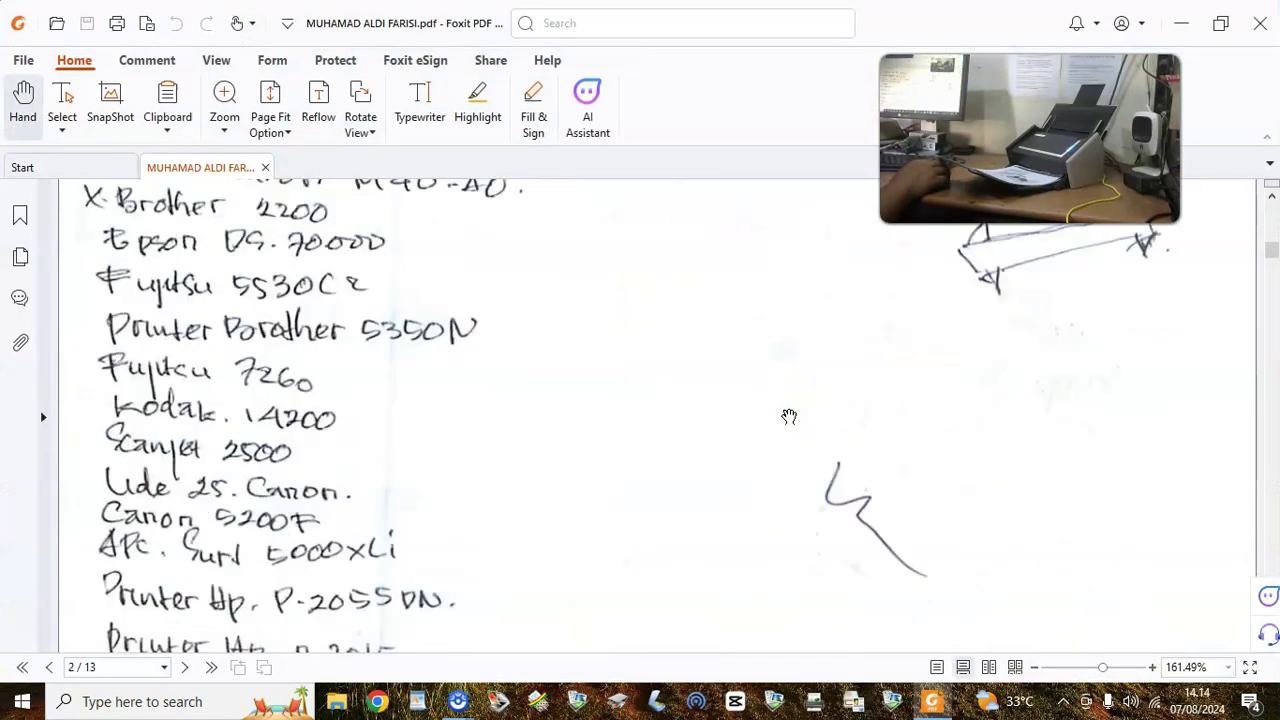
scroll(789, 416, down, 15)
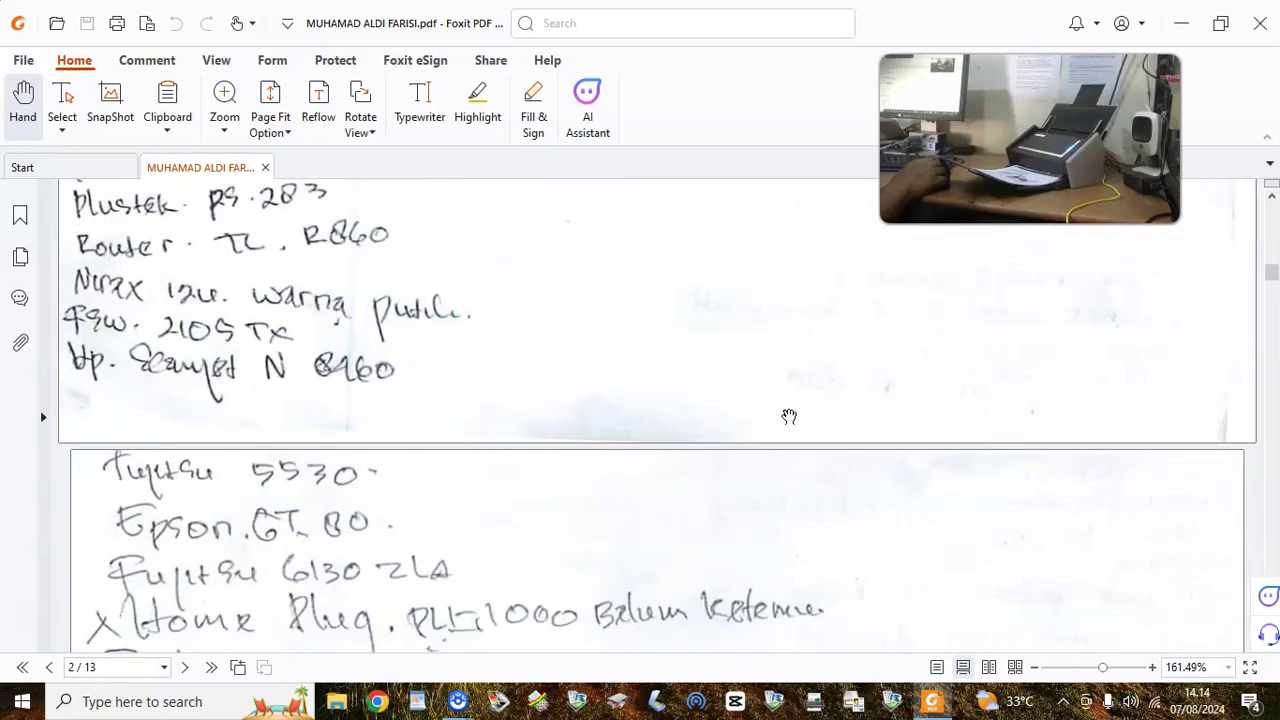
scroll(789, 416, down, 20)
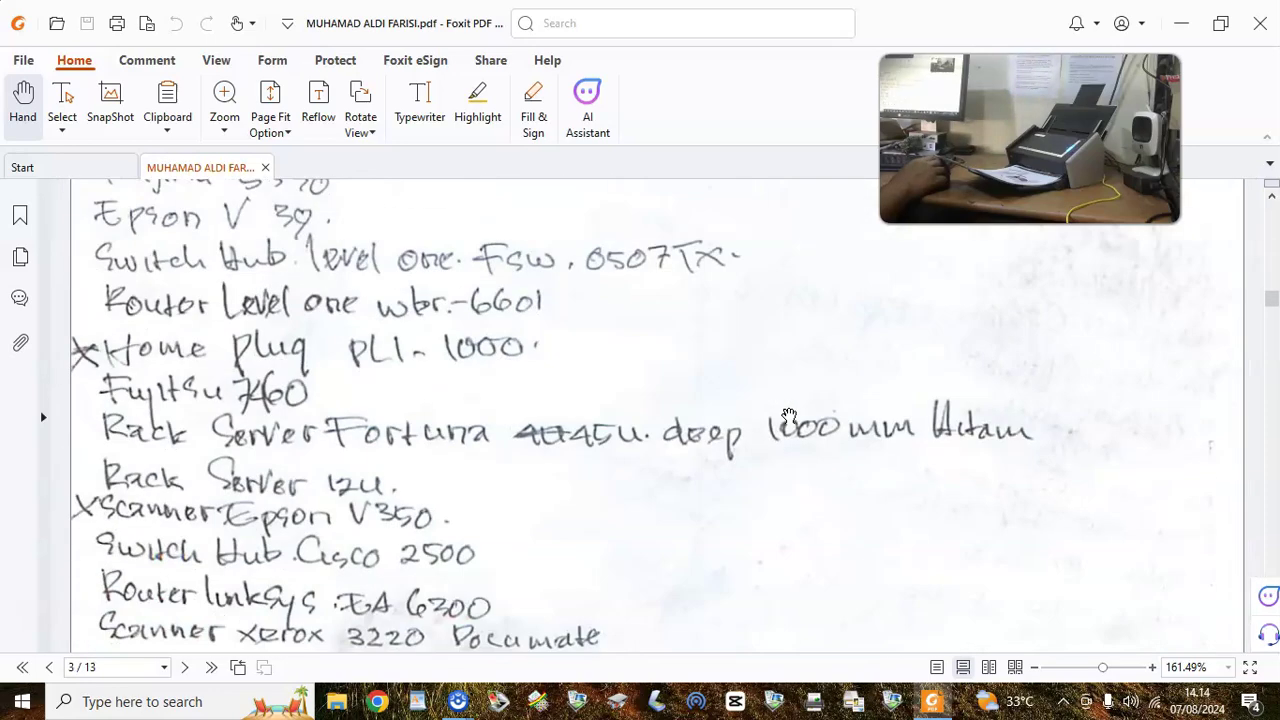
scroll(789, 416, down, 20)
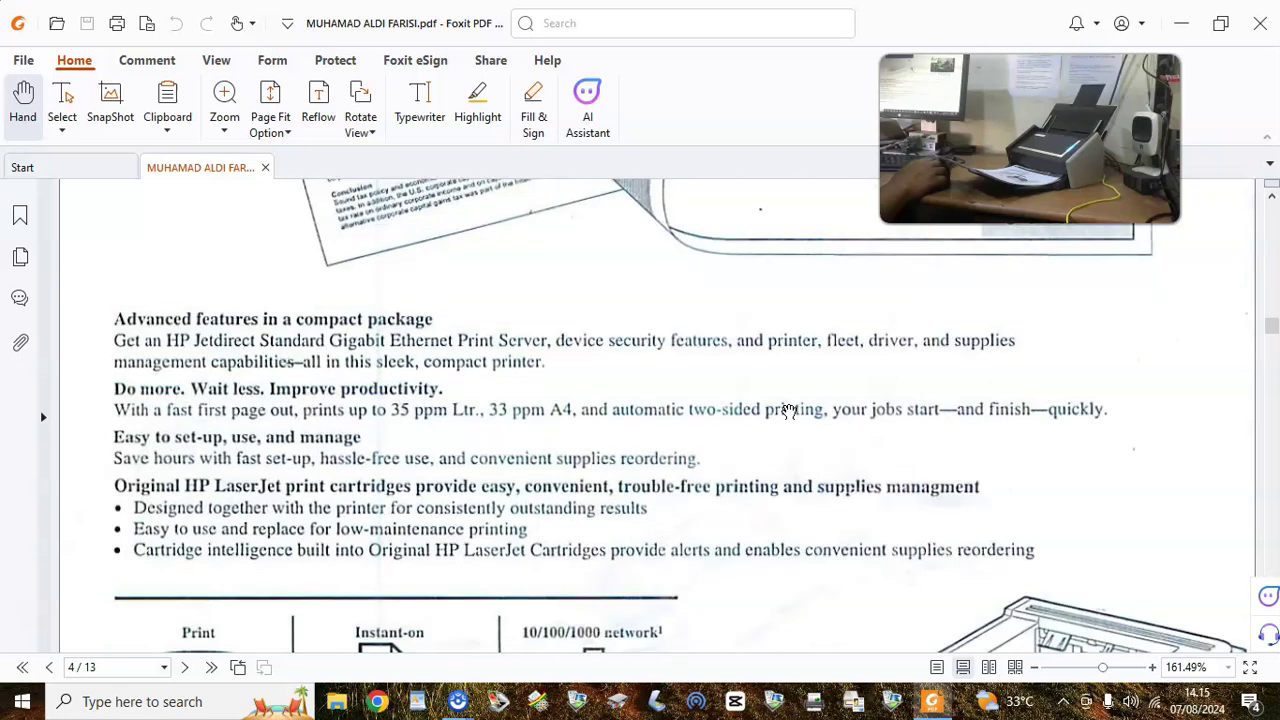
scroll(829, 423, down, 10)
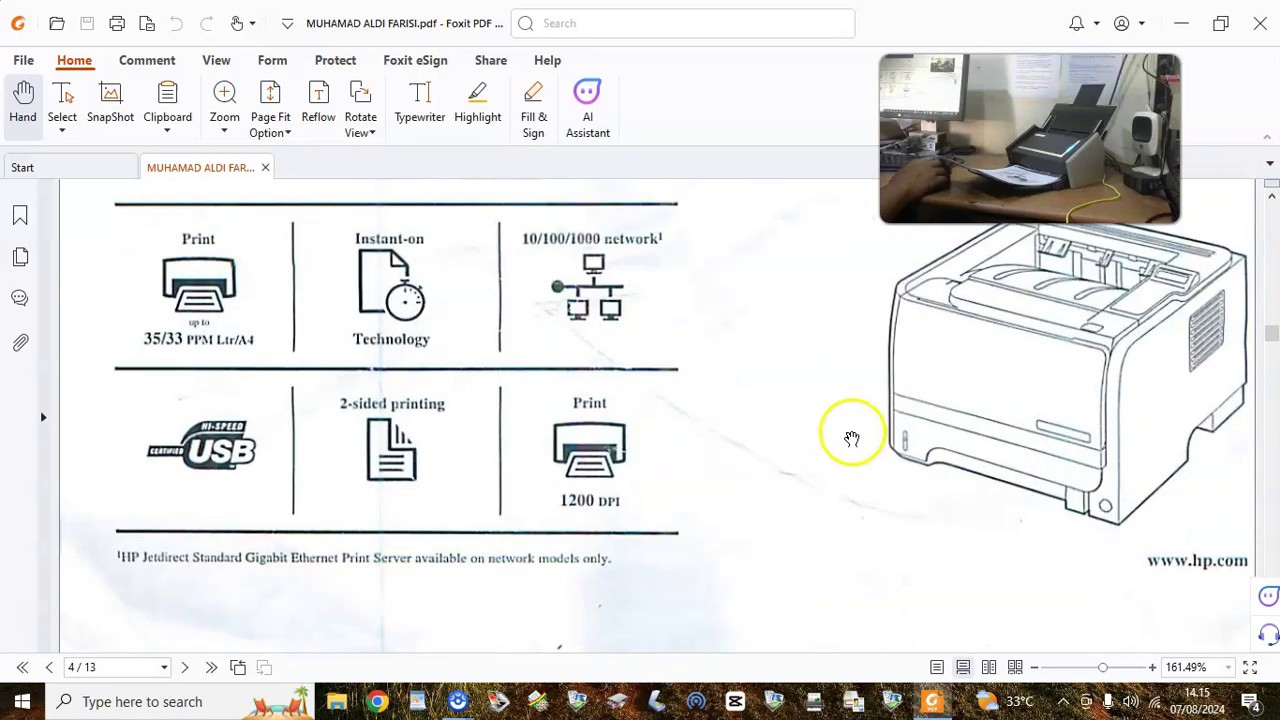
scroll(852, 440, down, 5)
scroll(854, 444, down, 10)
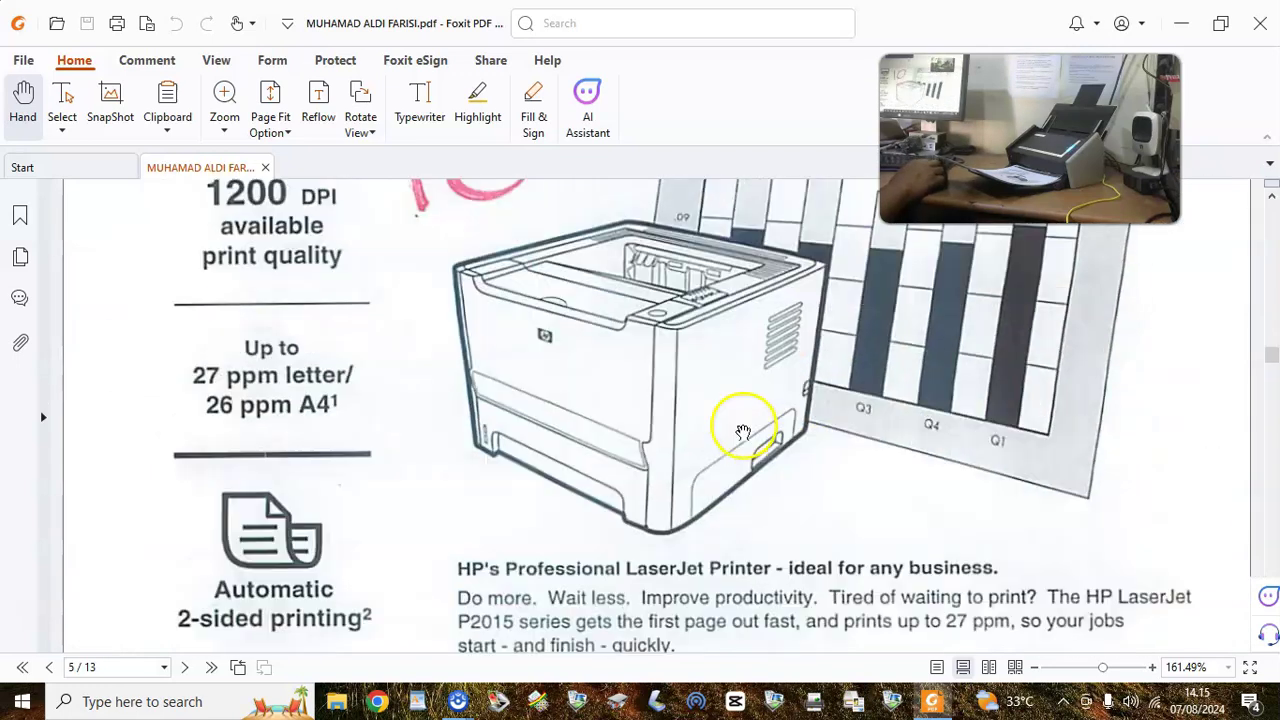
scroll(854, 446, down, 10)
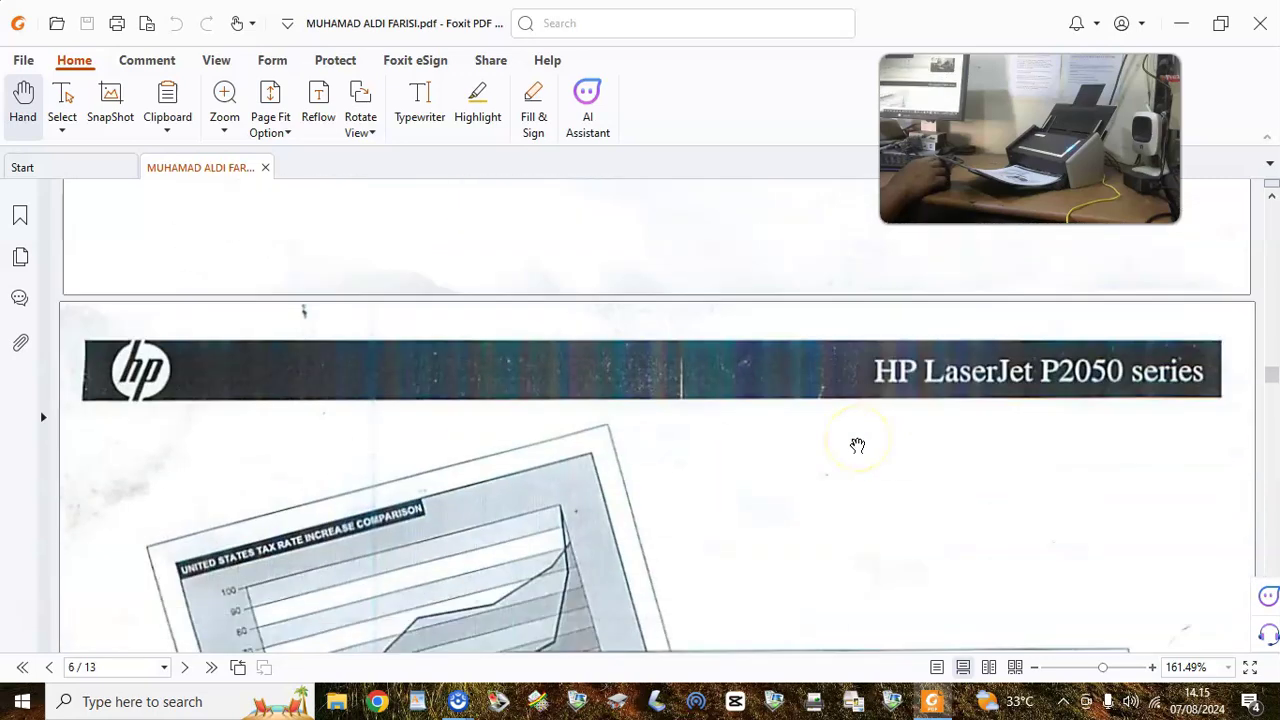
scroll(857, 445, down, 15)
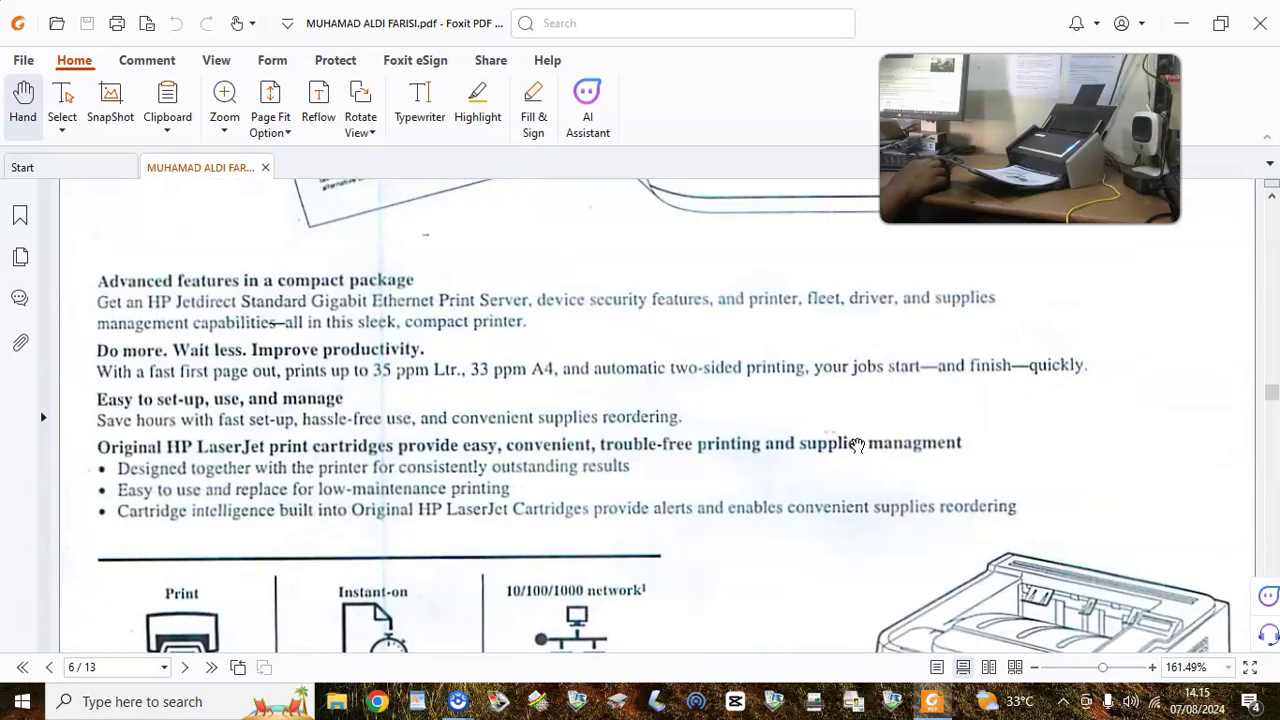
scroll(857, 445, down, 15)
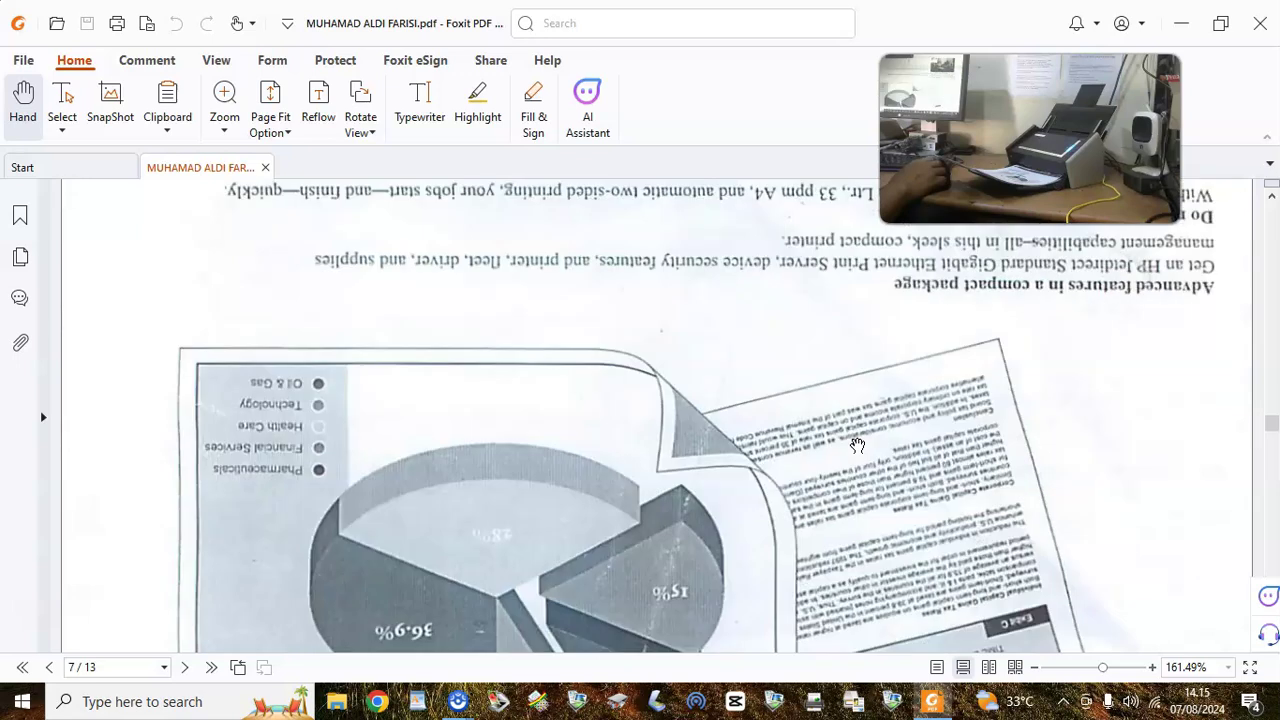
scroll(857, 445, down, 10)
scroll(857, 445, down, 5)
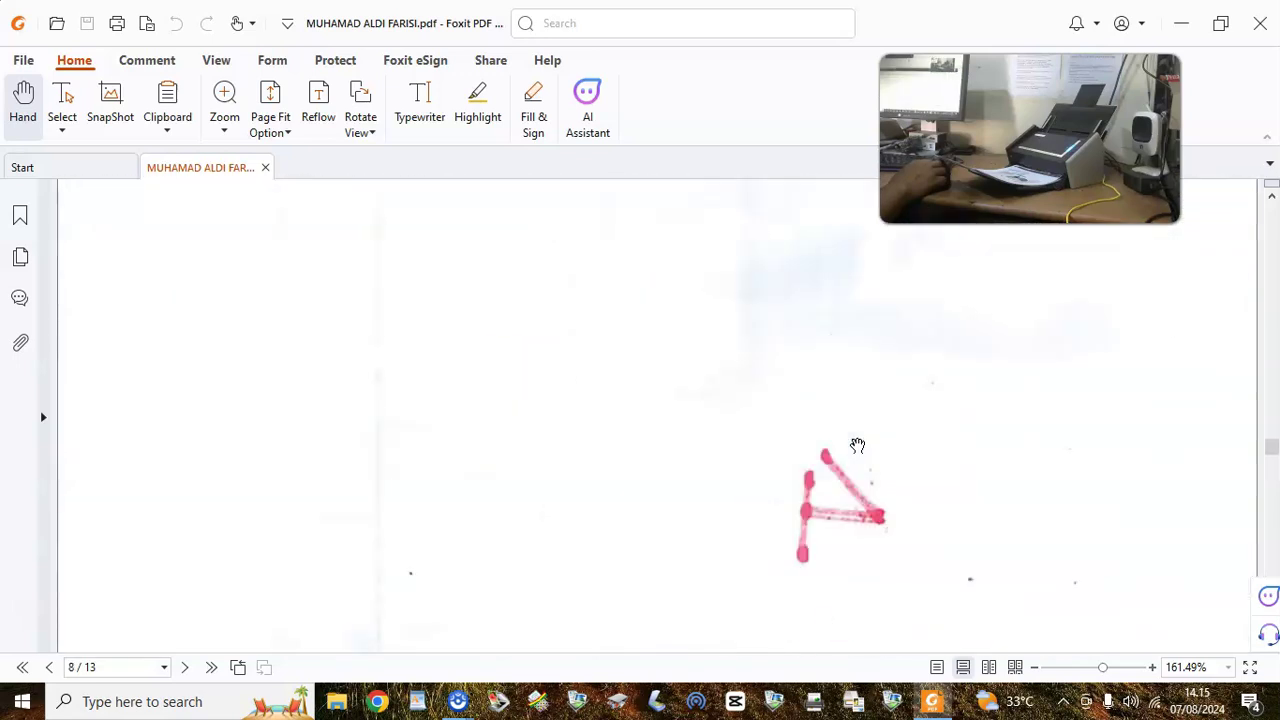
scroll(857, 445, down, 10)
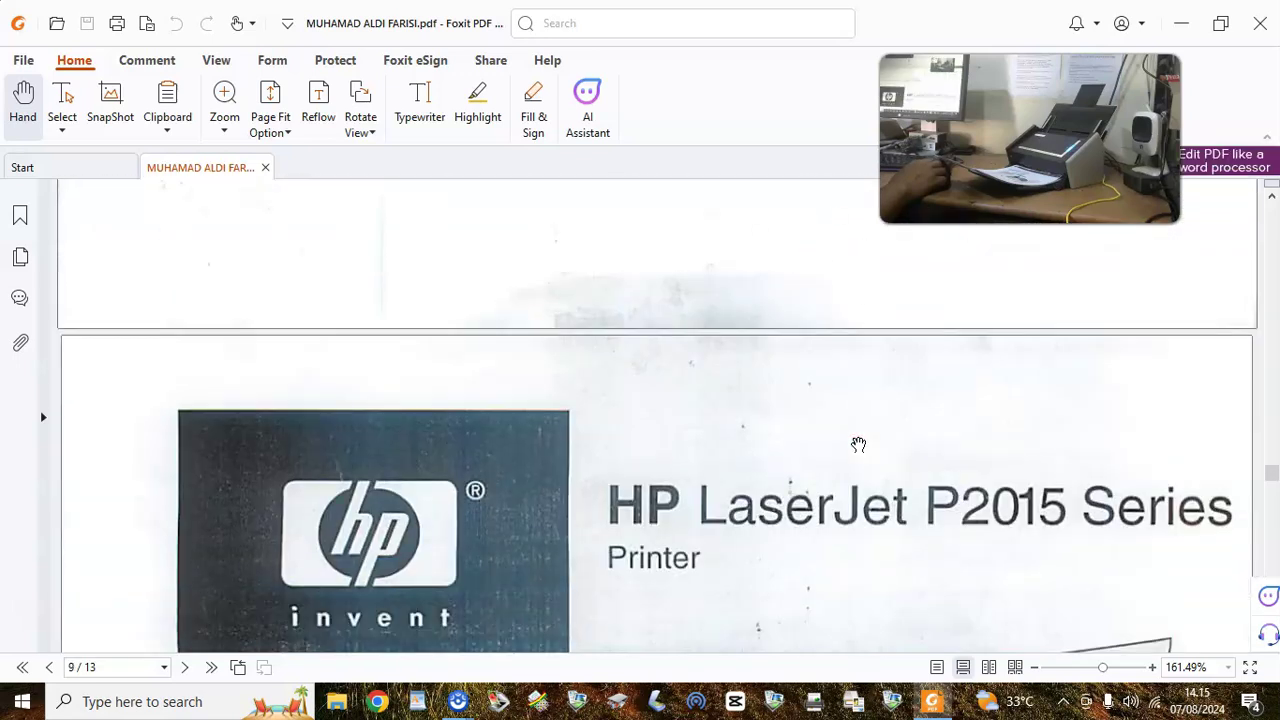
scroll(858, 444, down, 10)
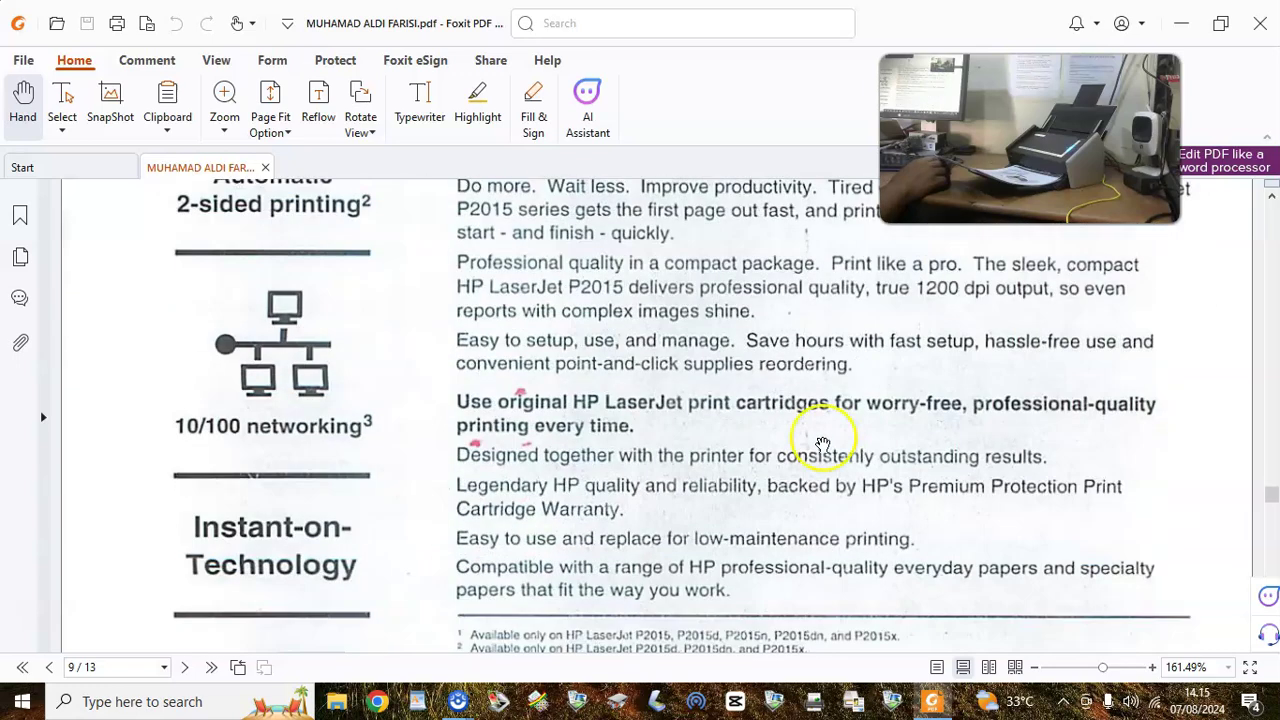